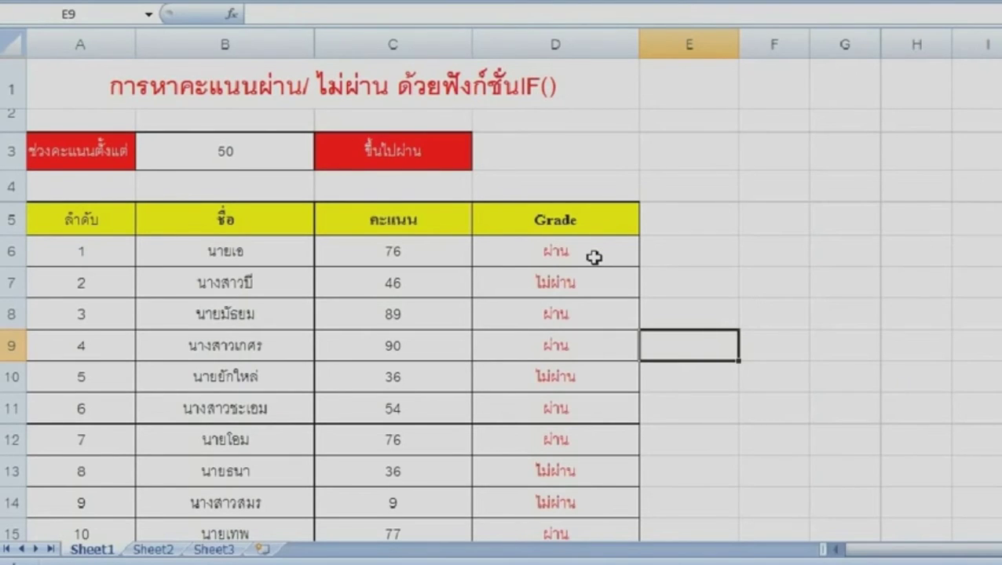
Step: Clear the existing pass/fail results in column D (D6:D15)
{"action": "left_click", "coordinate": [243, 96]}
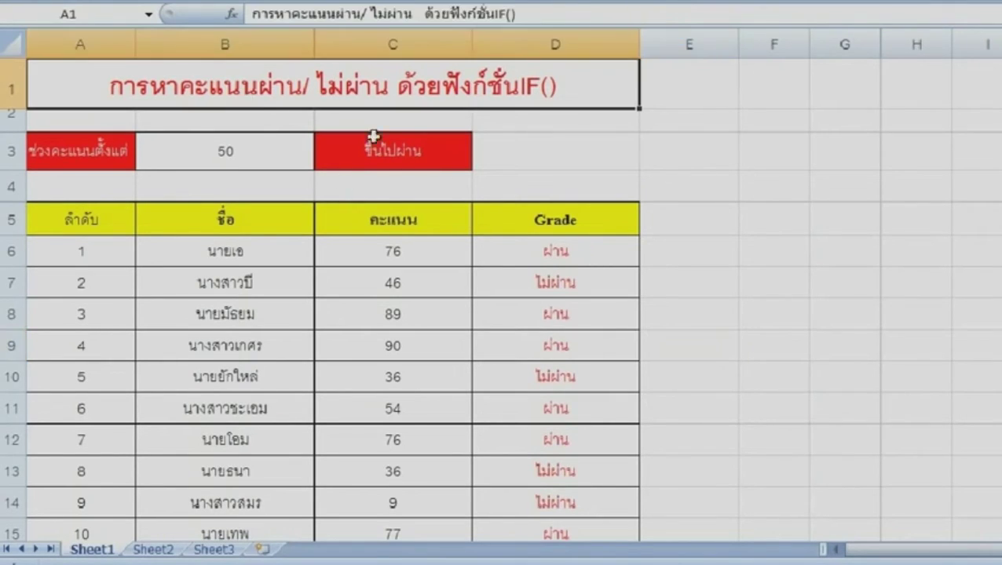
{"action": "left_click_drag", "start_coordinate": [555, 253], "coordinate": [574, 510]}
{"action": "scroll", "coordinate": [575, 506], "scroll_direction": "up", "scroll_amount": 1}
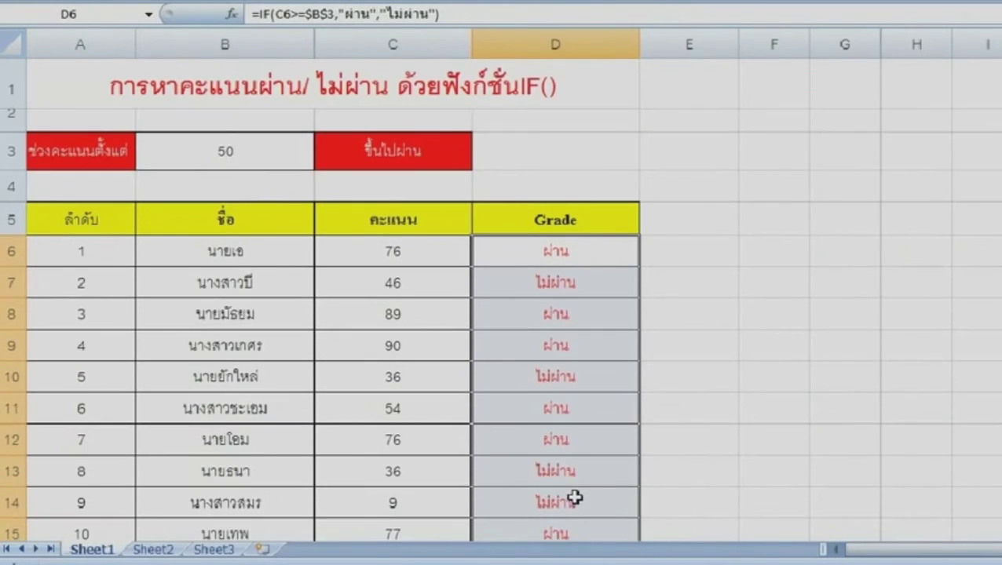
{"action": "key", "text": "Delete"}
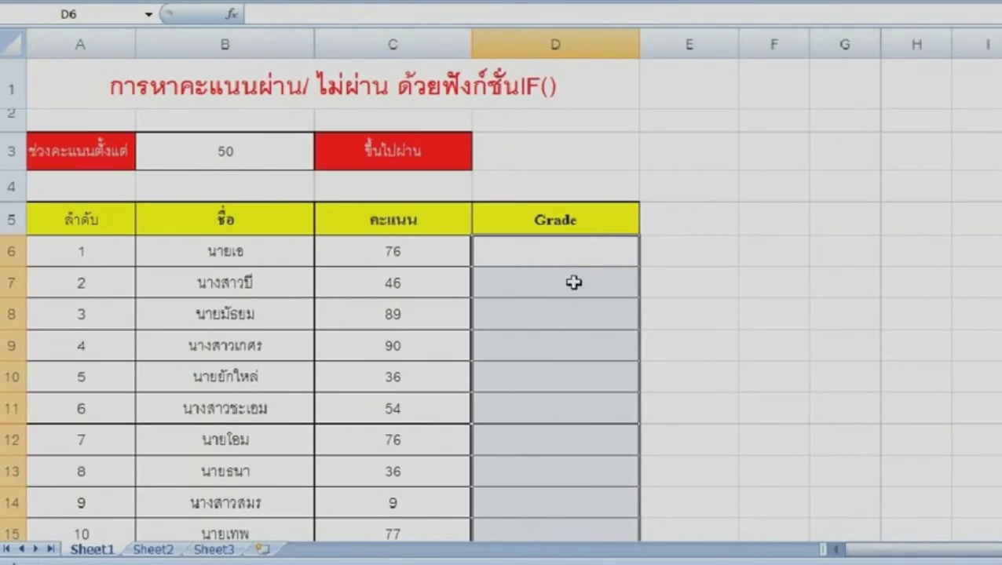
Step: Rename the D5 header from Grade to ผ่าน/ไม่ผ่าน
{"action": "left_click", "coordinate": [571, 219]}
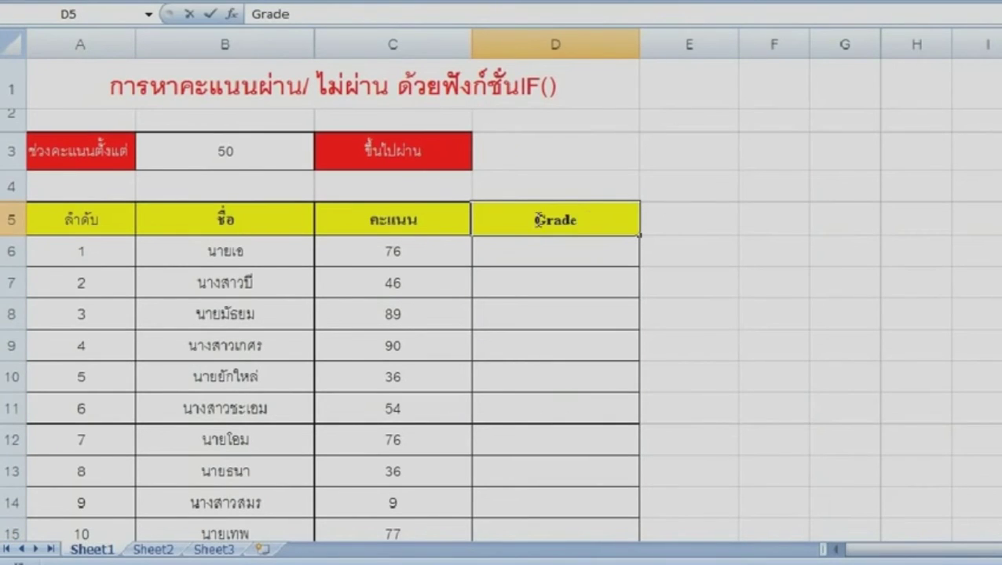
{"action": "type", "text": "a"}
{"action": "key", "text": "Escape"}
{"action": "type", "text": "ผ่าน/"}
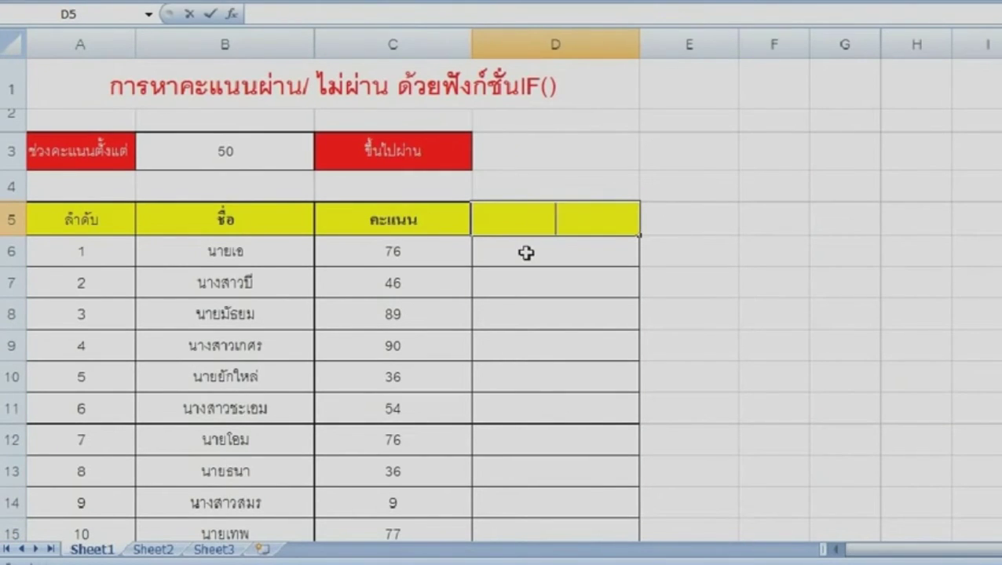
{"action": "type", "text": "ไม่ผ่าน"}
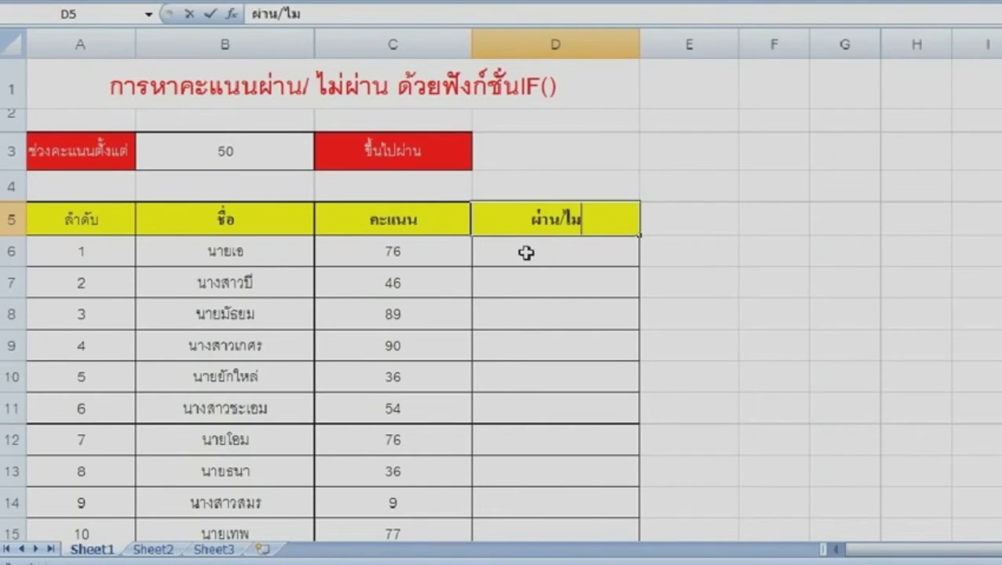
{"action": "key", "text": "Return"}
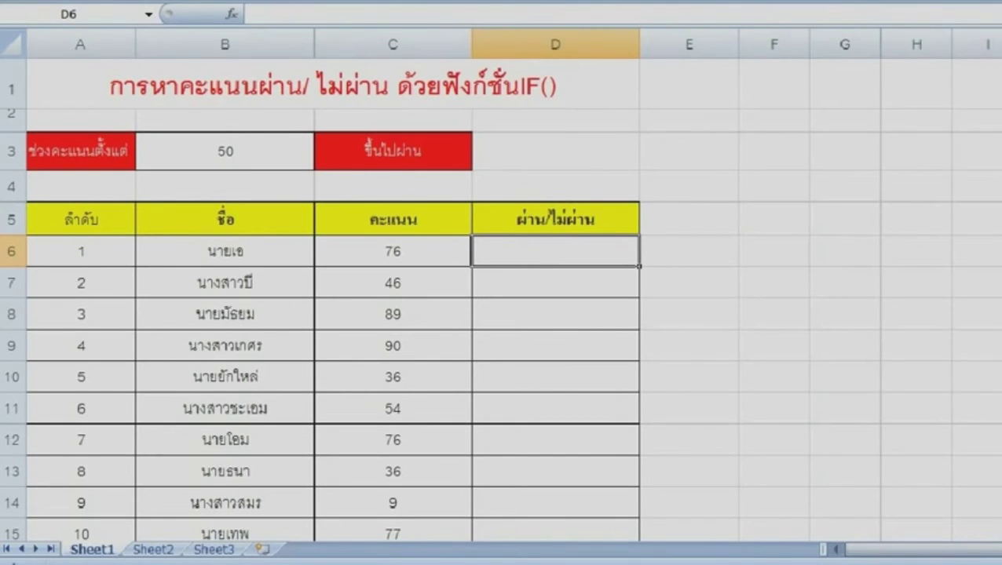
{"action": "scroll", "coordinate": [787, 288], "scroll_direction": "up", "scroll_amount": 3}
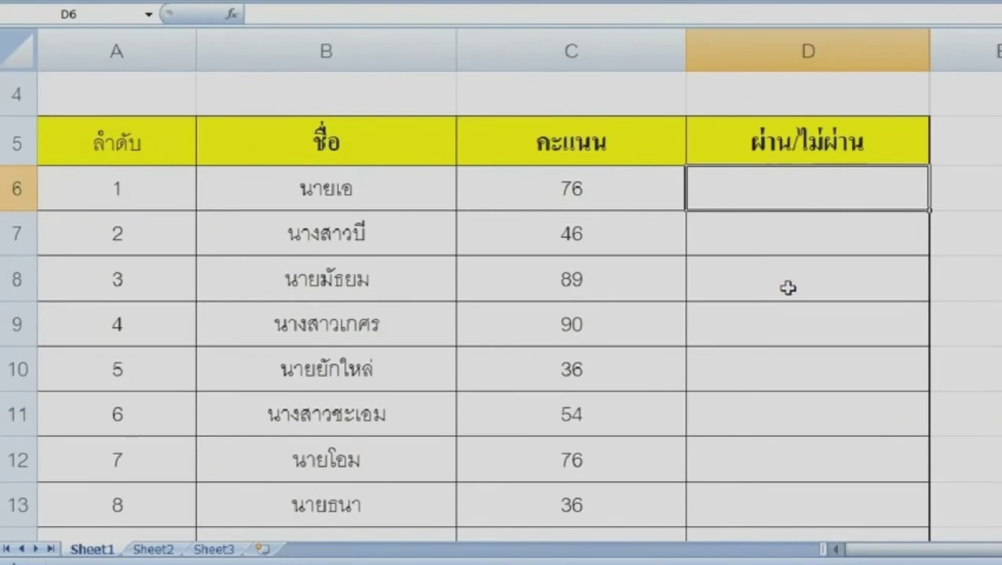
{"action": "scroll", "coordinate": [788, 289], "scroll_direction": "up", "scroll_amount": 1}
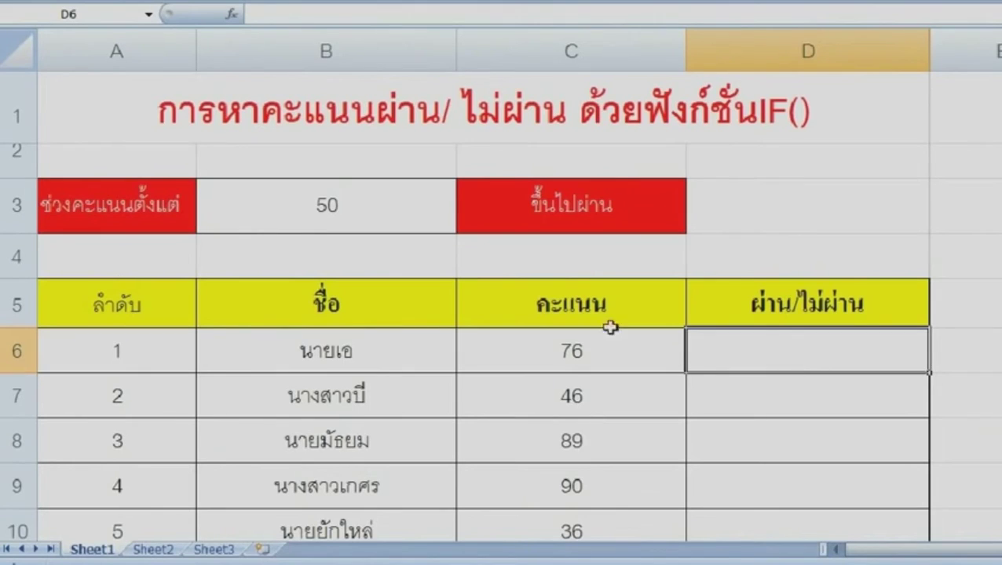
{"action": "left_click", "coordinate": [329, 206]}
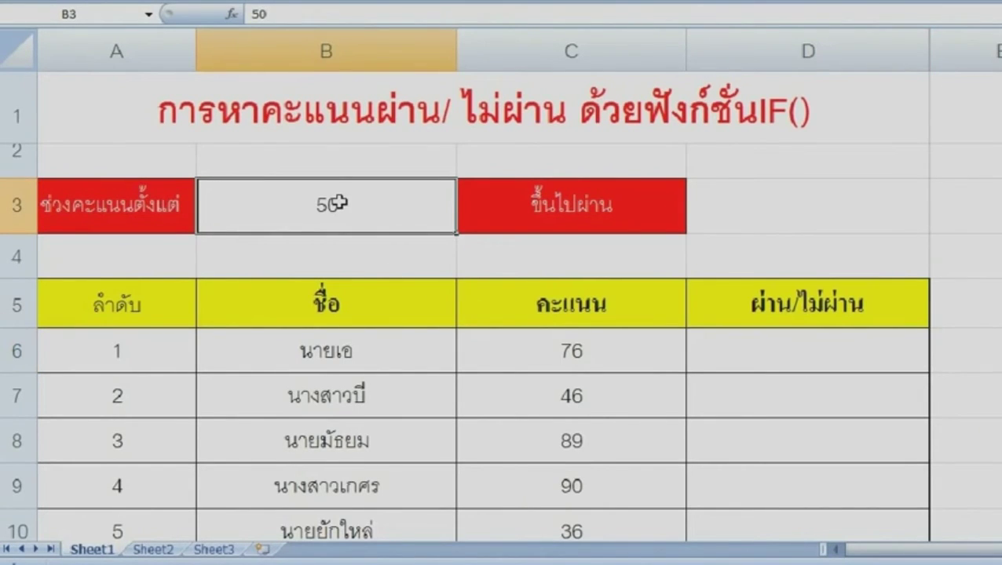
{"action": "left_click", "coordinate": [279, 242]}
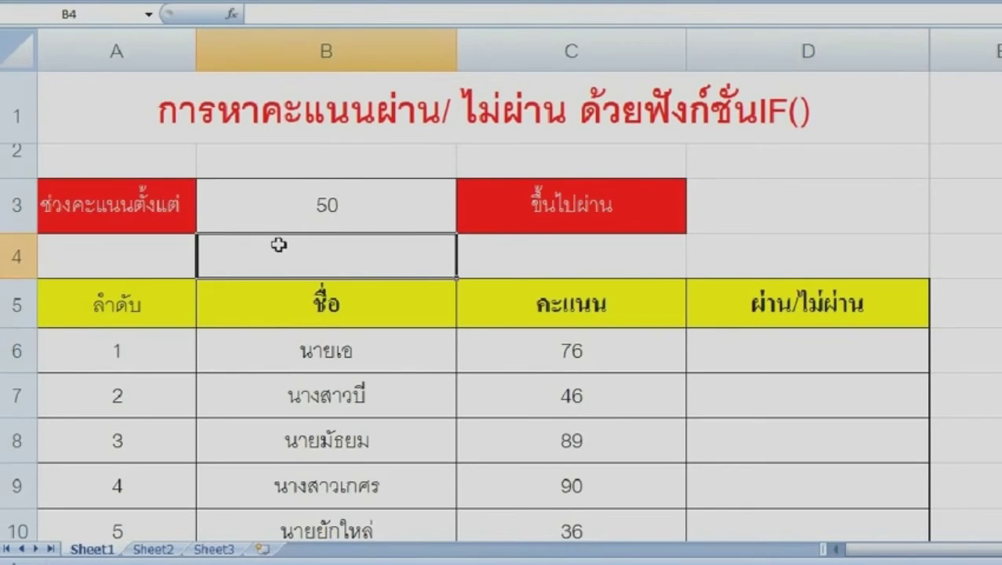
{"action": "left_click_drag", "start_coordinate": [325, 208], "coordinate": [356, 200]}
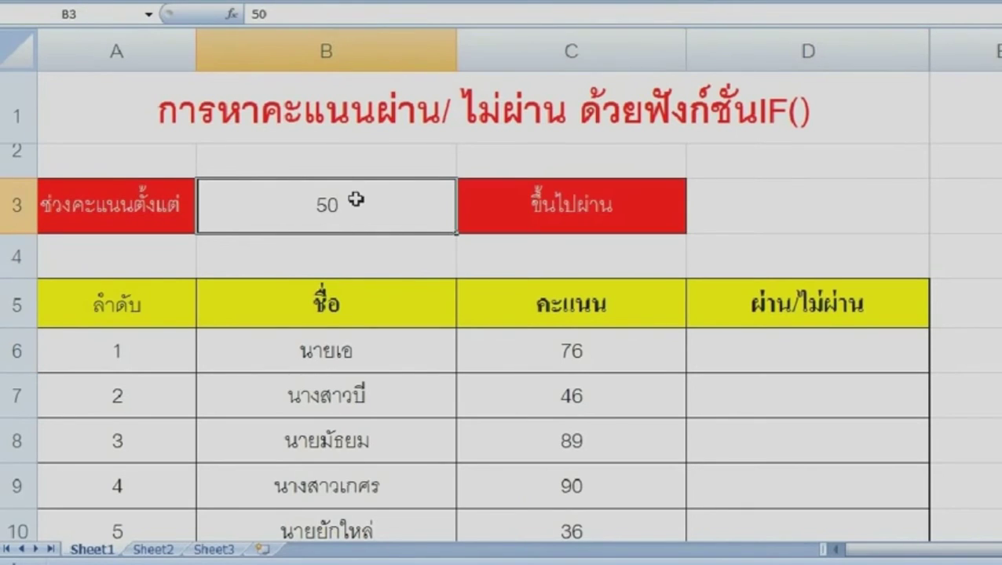
{"action": "left_click", "coordinate": [375, 276]}
{"action": "left_click", "coordinate": [337, 205]}
{"action": "left_click", "coordinate": [397, 106]}
{"action": "left_click", "coordinate": [355, 216]}
{"action": "left_click", "coordinate": [465, 119]}
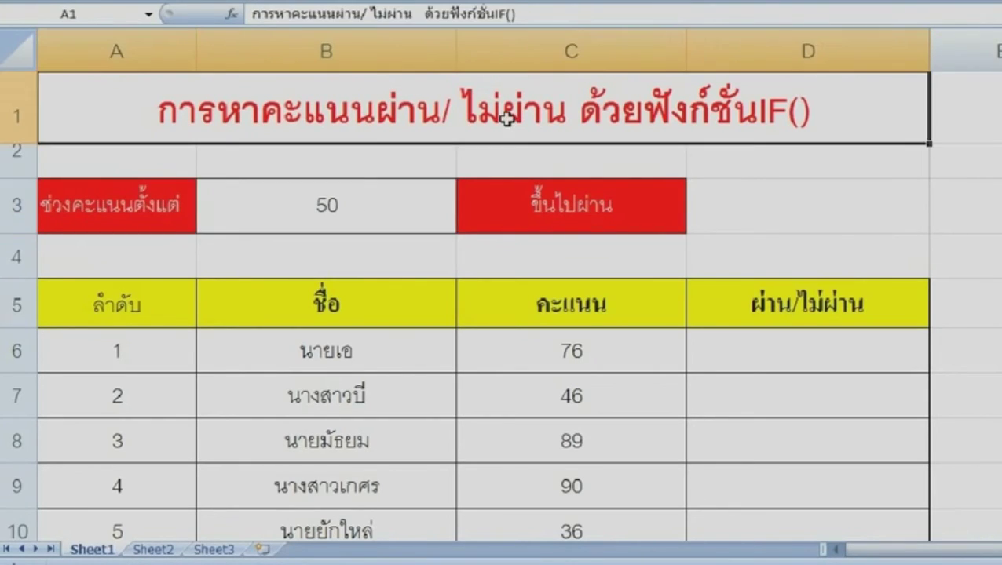
{"action": "left_click", "coordinate": [790, 364]}
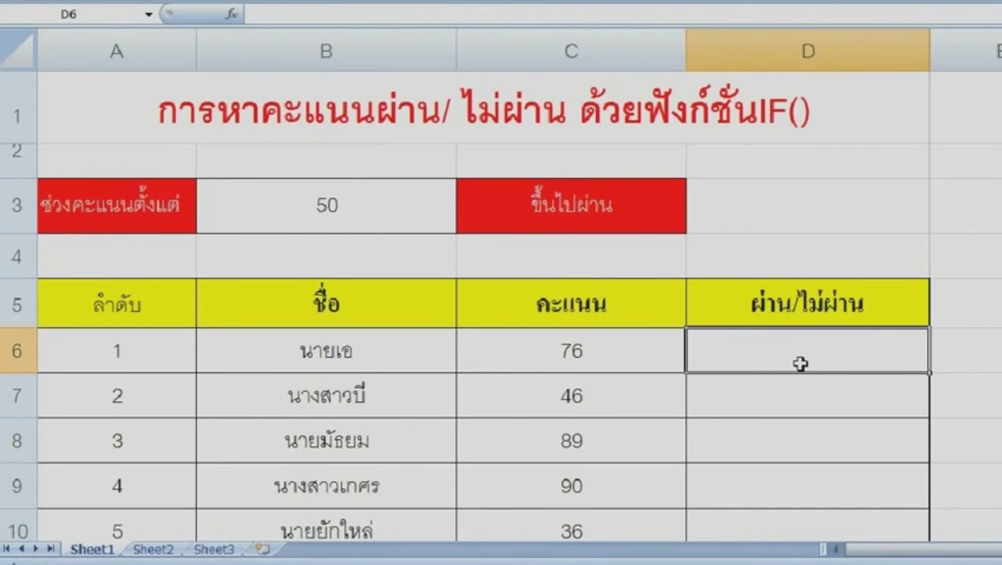
{"action": "scroll", "coordinate": [603, 264], "scroll_direction": "down", "scroll_amount": 2}
{"action": "scroll", "coordinate": [604, 264], "scroll_direction": "up", "scroll_amount": 2}
{"action": "left_click_drag", "start_coordinate": [564, 366], "coordinate": [606, 341]}
{"action": "scroll", "coordinate": [606, 342], "scroll_direction": "up", "scroll_amount": 3}
{"action": "left_click", "coordinate": [614, 357]}
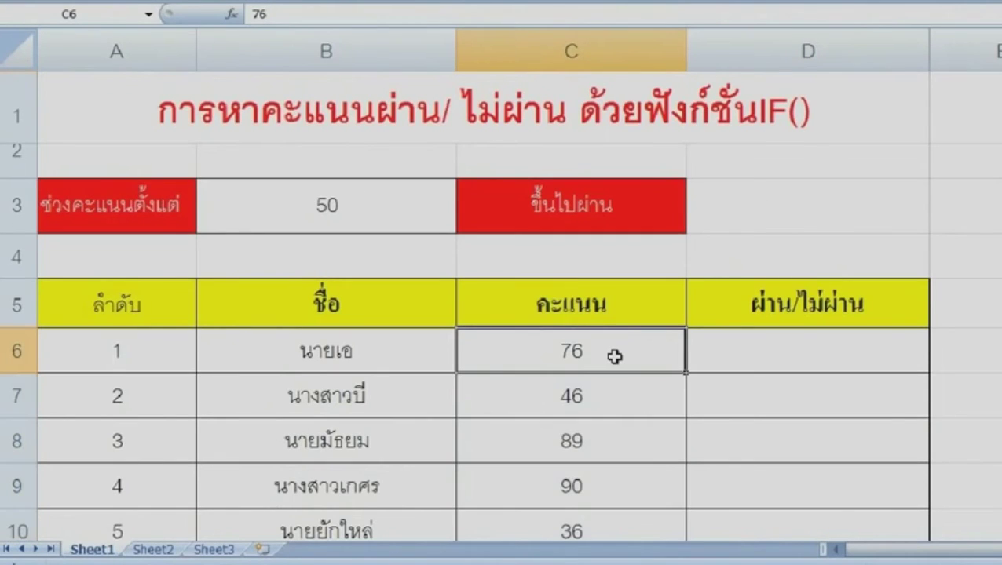
{"action": "left_click", "coordinate": [354, 206]}
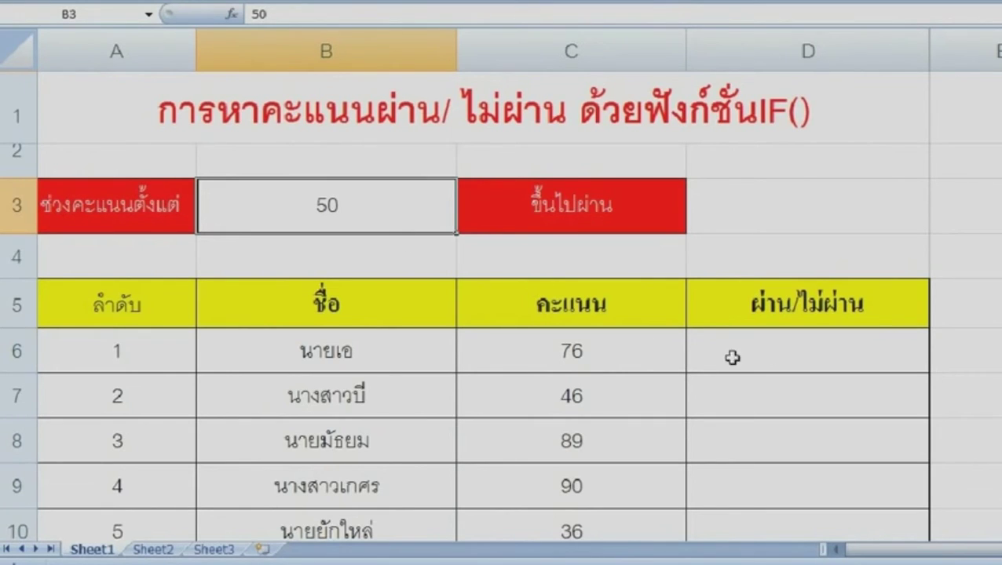
{"action": "left_click", "coordinate": [770, 355]}
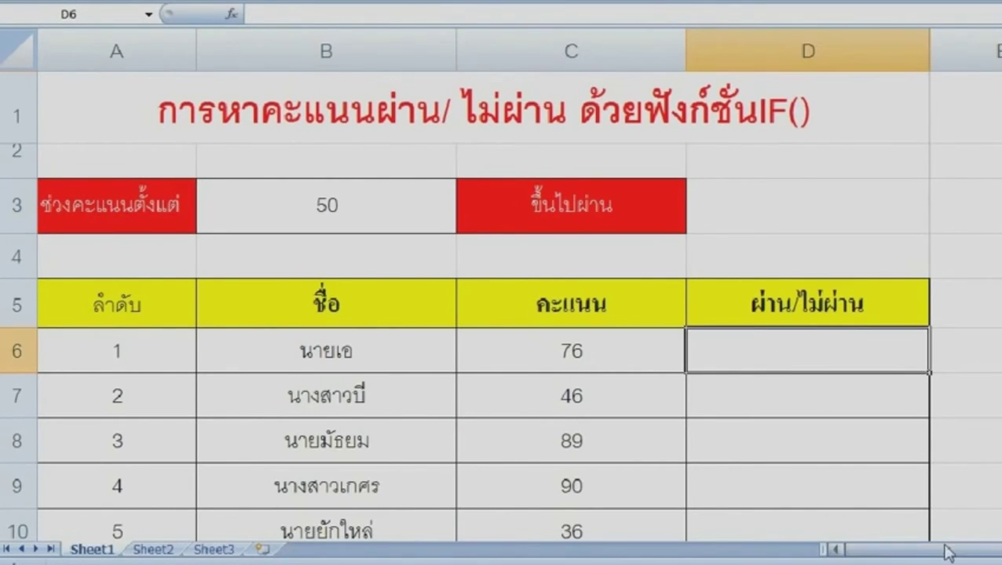
{"action": "left_click_drag", "start_coordinate": [949, 550], "coordinate": [958, 549]}
{"action": "scroll", "coordinate": [638, 342], "scroll_direction": "down", "scroll_amount": 1}
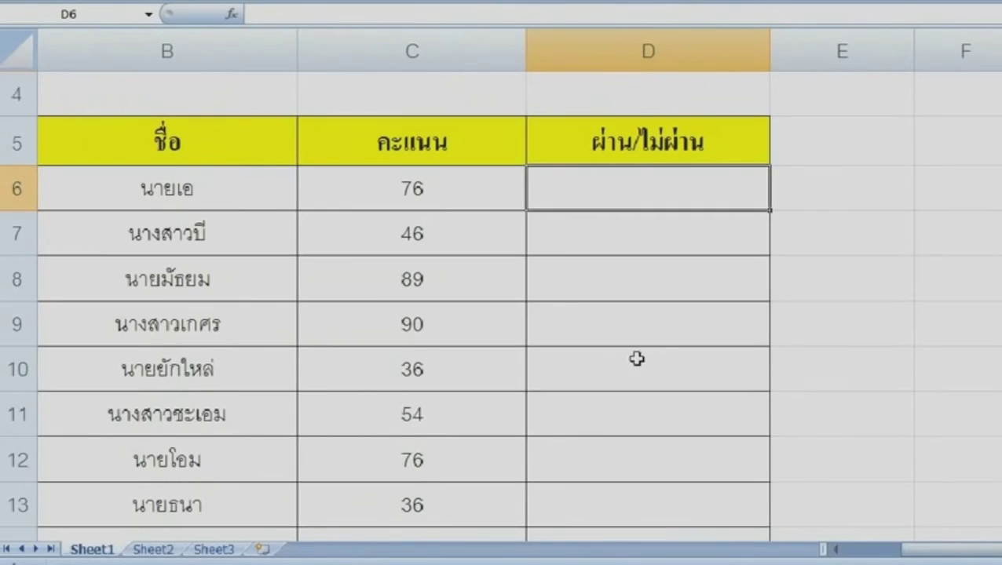
{"action": "scroll", "coordinate": [638, 357], "scroll_direction": "up", "scroll_amount": 1, "text": "ctrl"}
{"action": "scroll", "coordinate": [638, 357], "scroll_direction": "up", "scroll_amount": 1, "text": "ctrl"}
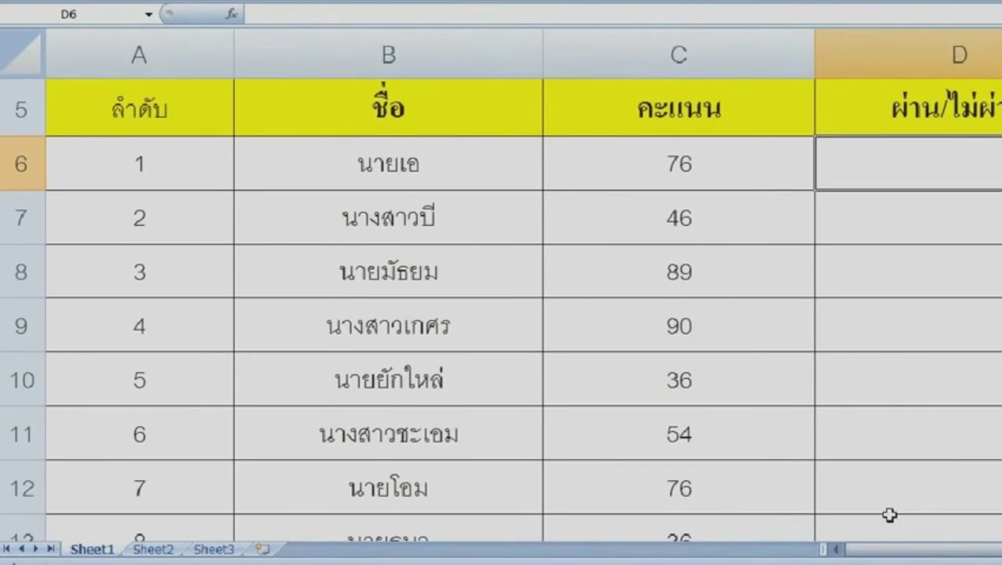
{"action": "left_click_drag", "start_coordinate": [895, 550], "coordinate": [981, 559]}
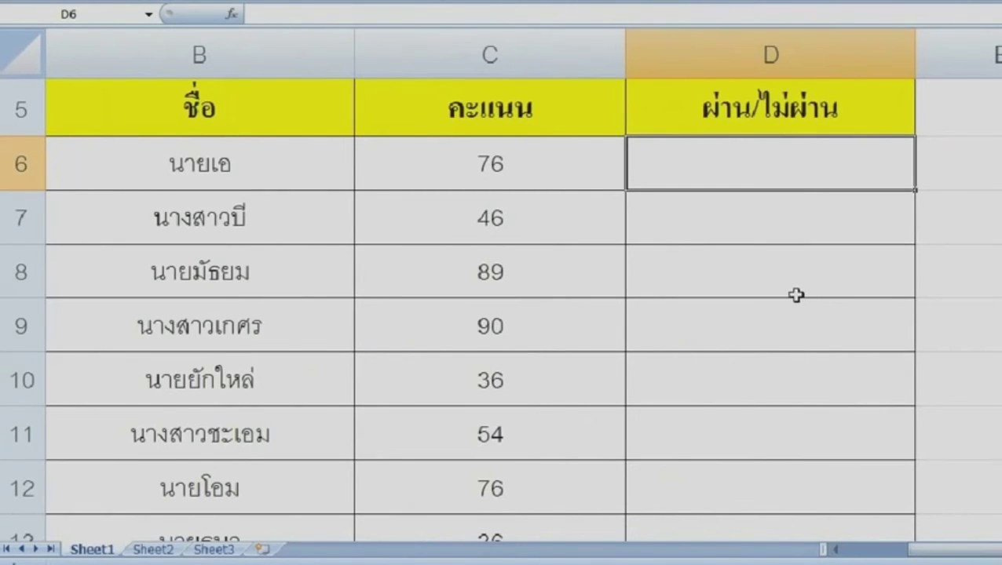
{"action": "scroll", "coordinate": [786, 298], "scroll_direction": "up", "scroll_amount": 1}
{"action": "scroll", "coordinate": [774, 307], "scroll_direction": "down", "scroll_amount": 1}
Step: Start an =IF( formula in cell D6
{"action": "double_click", "coordinate": [738, 181]}
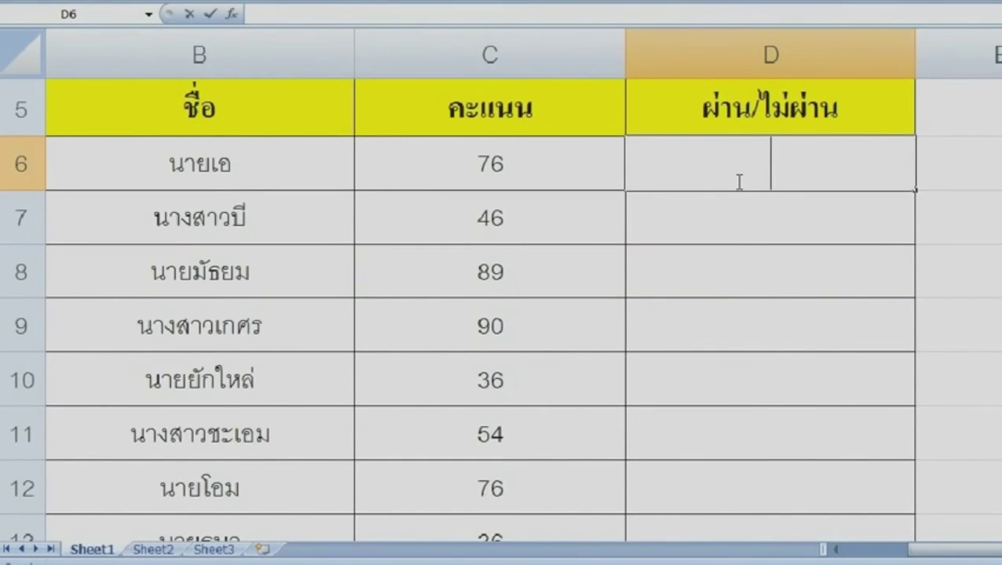
{"action": "type", "text": "ข"}
{"action": "key", "text": "BackSpace"}
{"action": "type", "text": "=IF"}
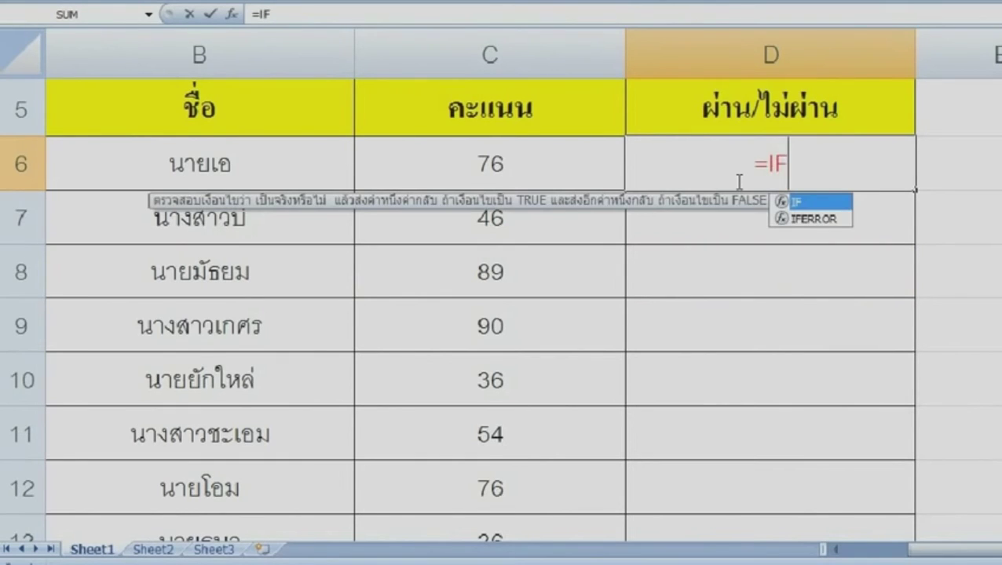
{"action": "type", "text": "("}
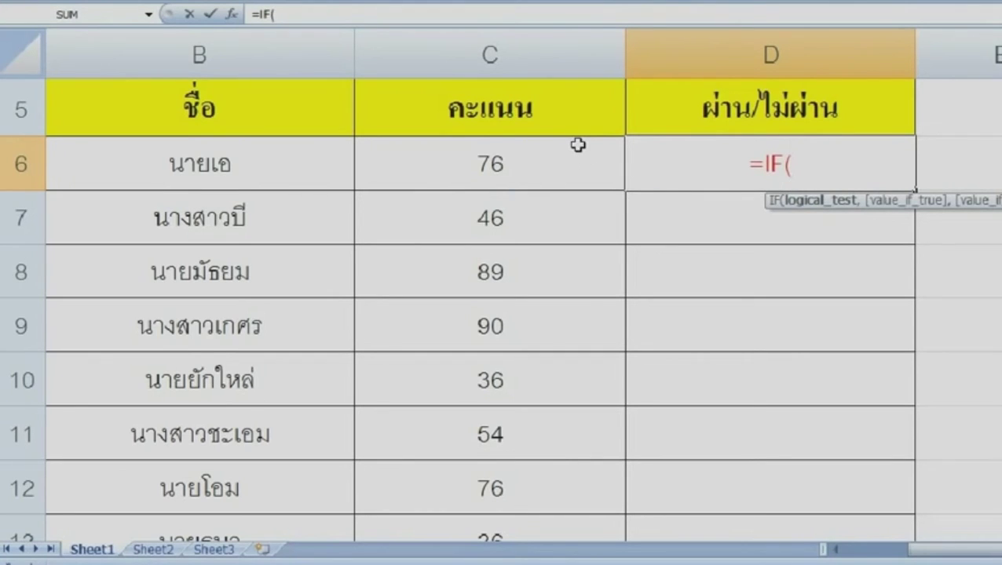
{"action": "scroll", "coordinate": [578, 145], "scroll_direction": "up", "scroll_amount": 1}
{"action": "scroll", "coordinate": [578, 144], "scroll_direction": "down", "scroll_amount": 1}
Step: Add the C6 score and a > comparison so D6 reads =IF(C6>
{"action": "left_click", "coordinate": [488, 166]}
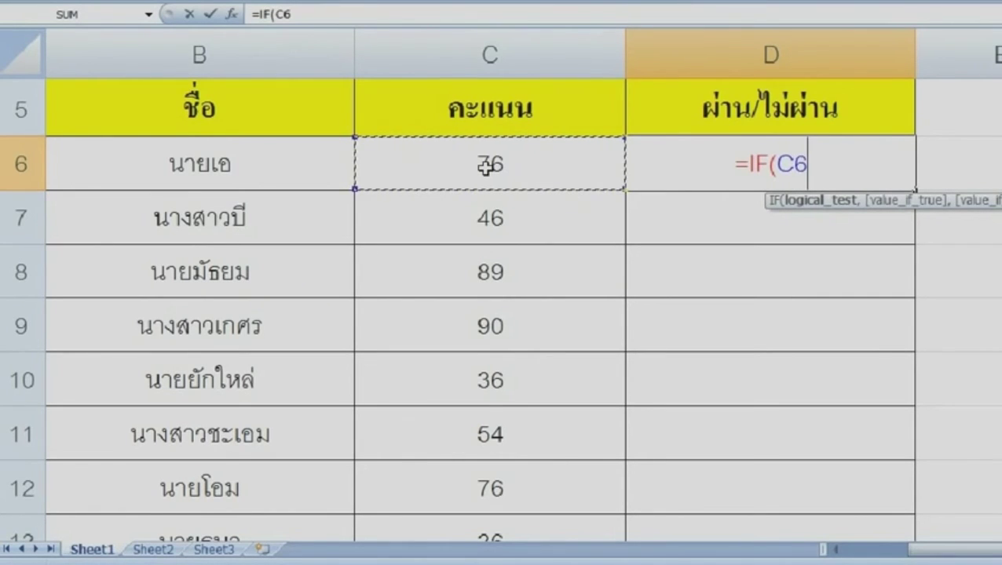
{"action": "scroll", "coordinate": [487, 166], "scroll_direction": "up", "scroll_amount": 1}
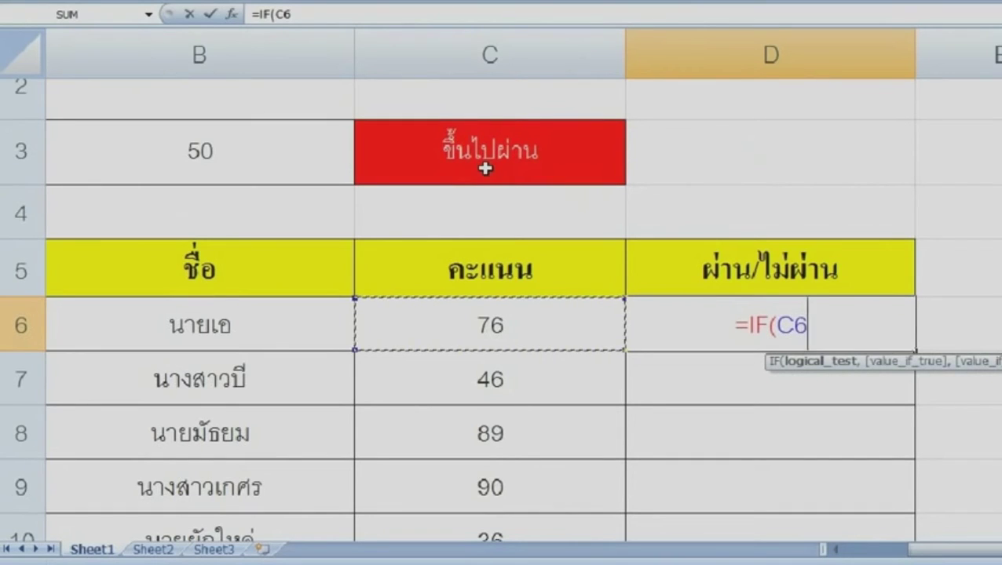
{"action": "scroll", "coordinate": [485, 168], "scroll_direction": "up", "scroll_amount": 1}
{"action": "scroll", "coordinate": [485, 168], "scroll_direction": "down", "scroll_amount": 1}
{"action": "scroll", "coordinate": [486, 168], "scroll_direction": "up", "scroll_amount": 1}
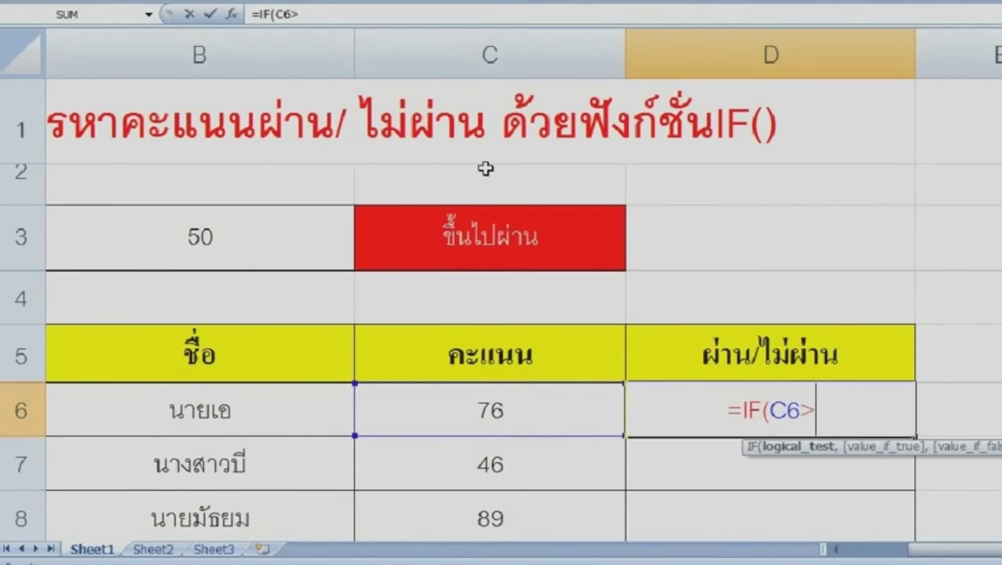
{"action": "type", "text": ">"}
{"action": "type", "text": "="}
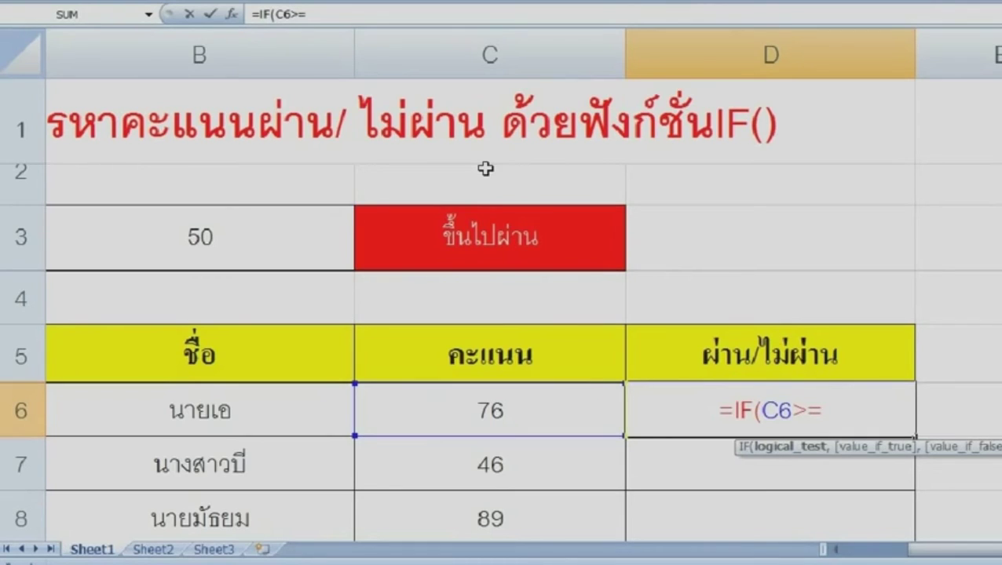
{"action": "key", "text": "BackSpace"}
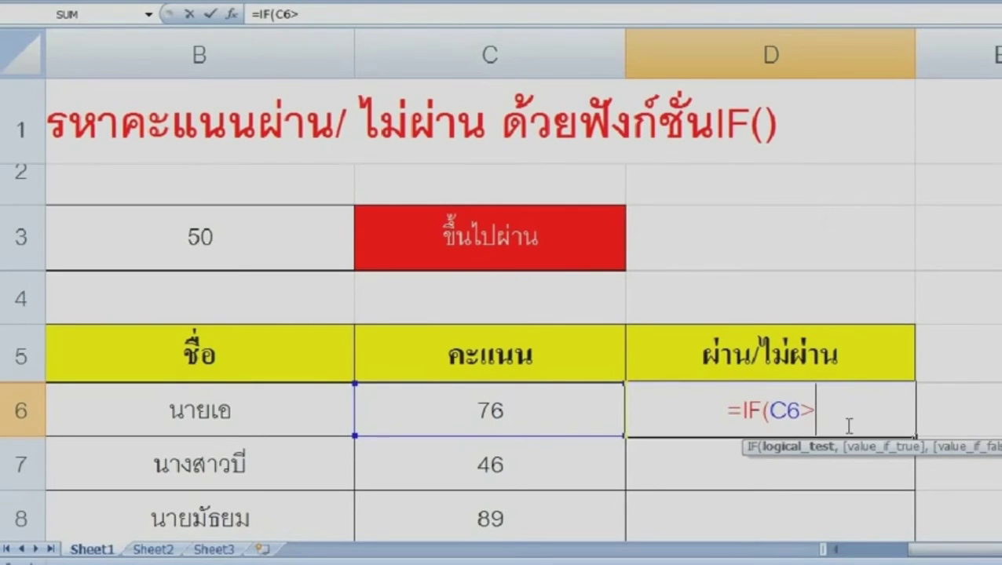
Step: Compare C6 against the B3 threshold and enter "ผ่าน" as the pass result
{"action": "left_click", "coordinate": [228, 237]}
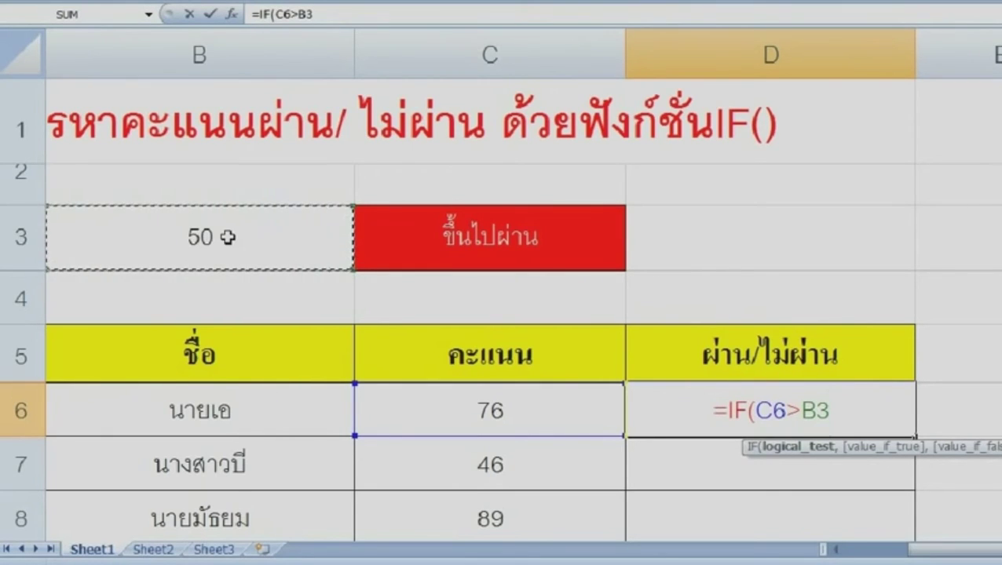
{"action": "type", "text": ","}
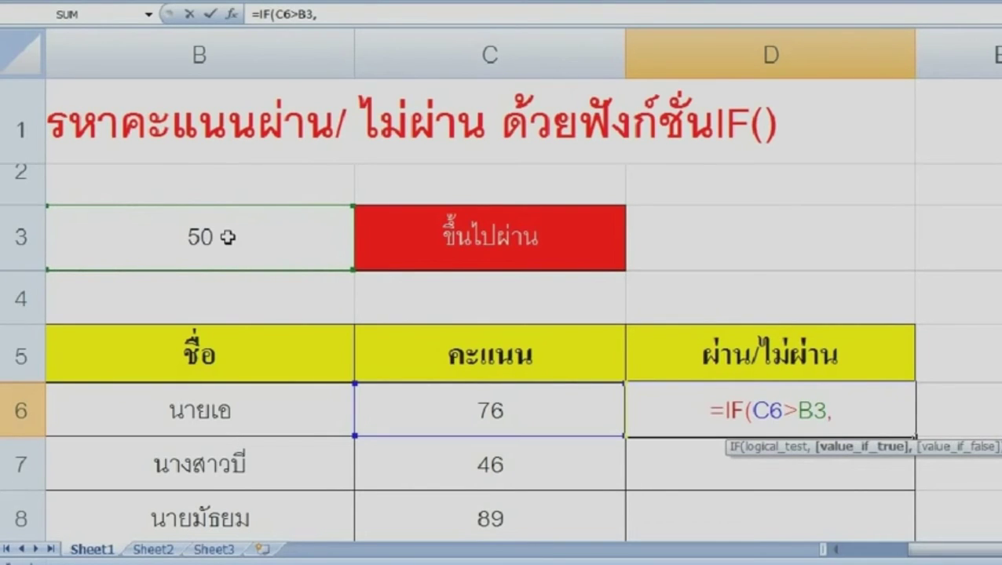
{"action": "type", "text": "\"\""}
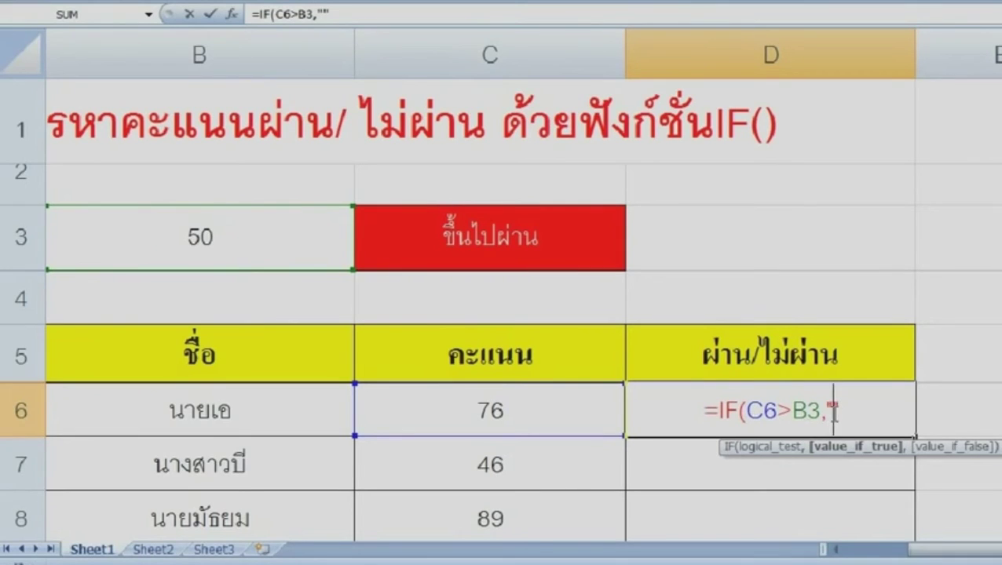
{"action": "type", "text": "ผ่าน"}
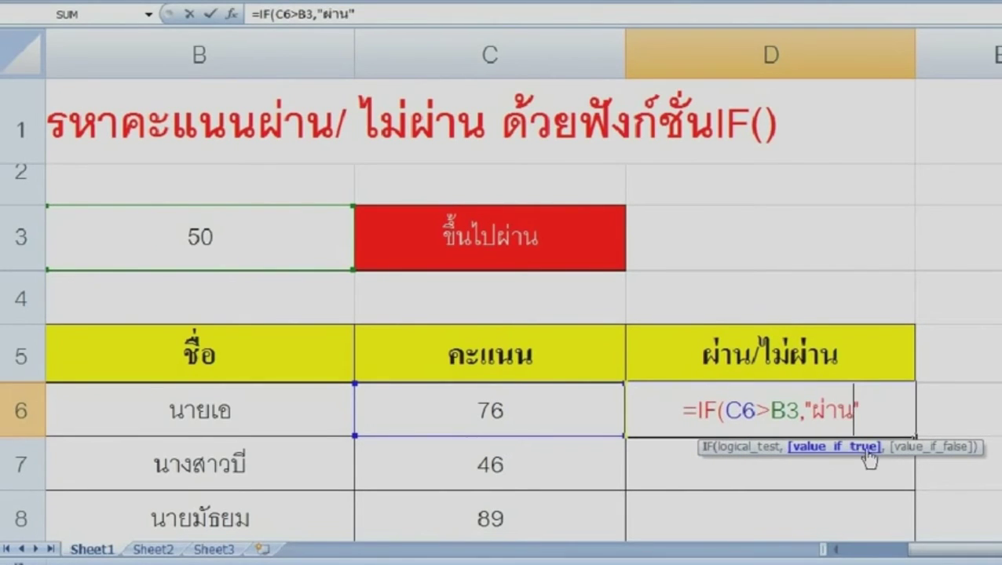
{"action": "type", "text": "\","}
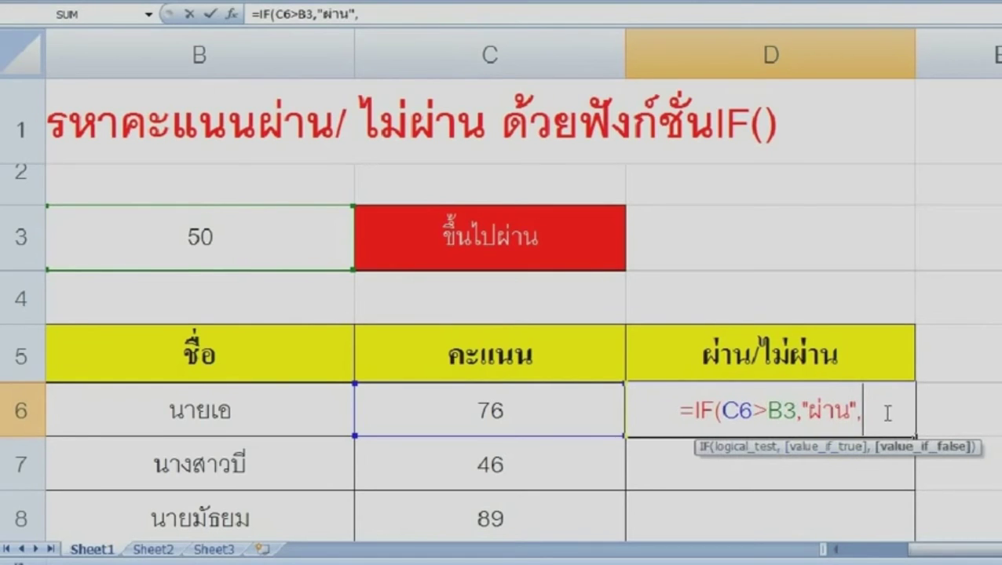
{"action": "type", "text": "\"\""}
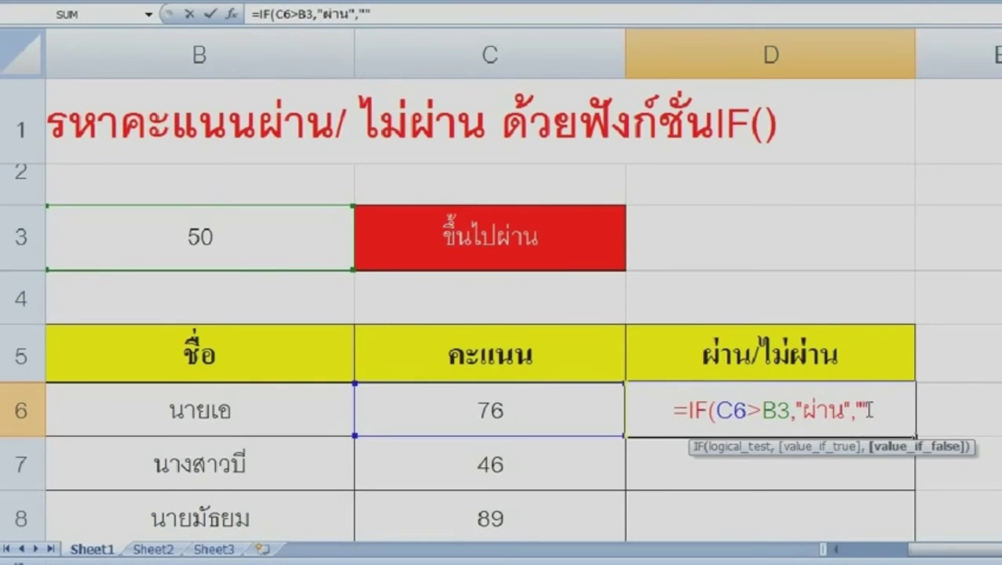
{"action": "type", "text": "ก"}
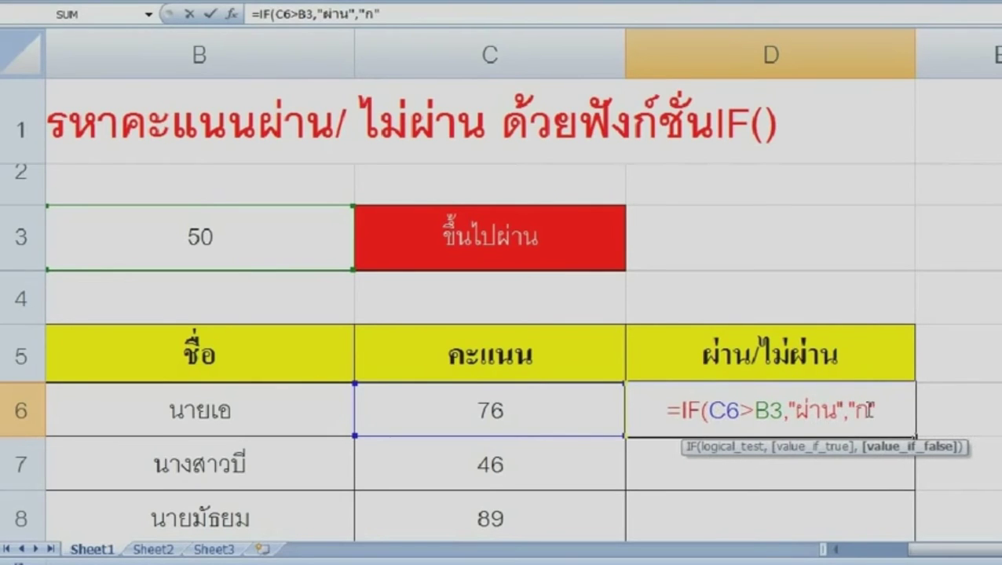
{"action": "key", "text": "BackSpace"}
Step: Add "ไม่ผ่าน" as the fail result, close the parenthesis and commit D6's formula
{"action": "type", "text": "w,"}
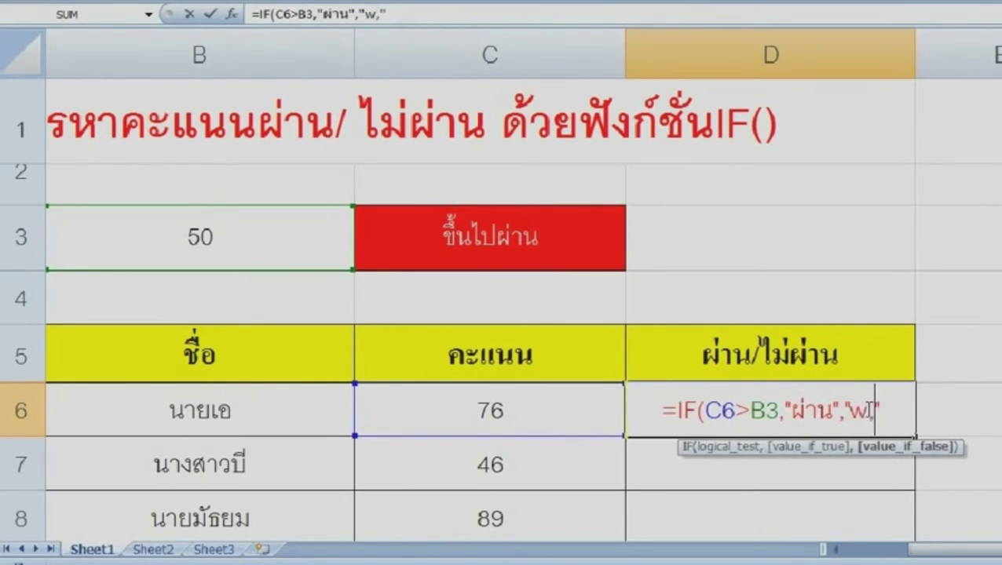
{"action": "key", "text": "BackSpace"}
{"action": "key", "text": "BackSpace"}
{"action": "type", "text": "ไม่ผ่าน"}
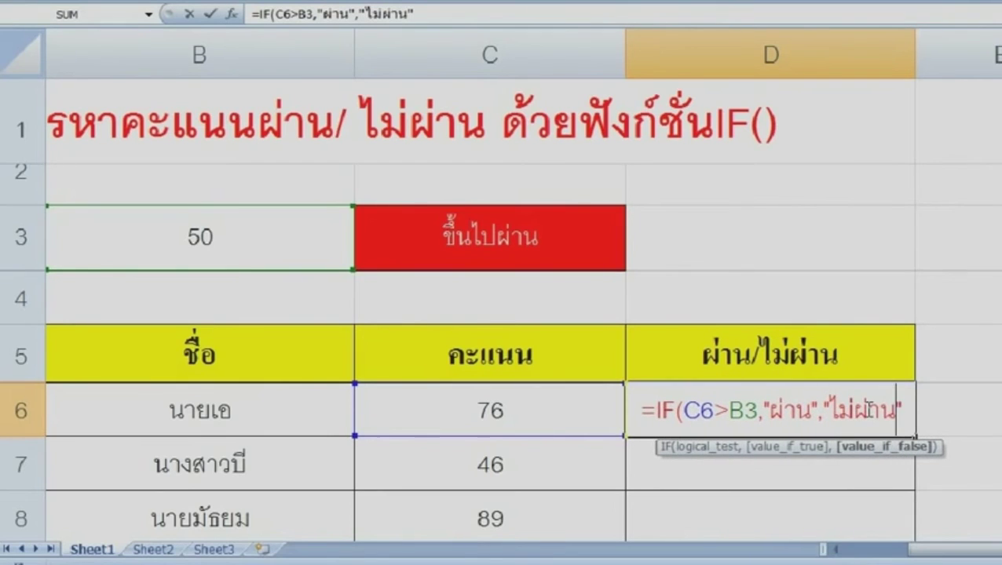
{"action": "key", "text": "Right"}
{"action": "type", "text": "๗"}
{"action": "key", "text": "BackSpace"}
{"action": "type", "text": ")"}
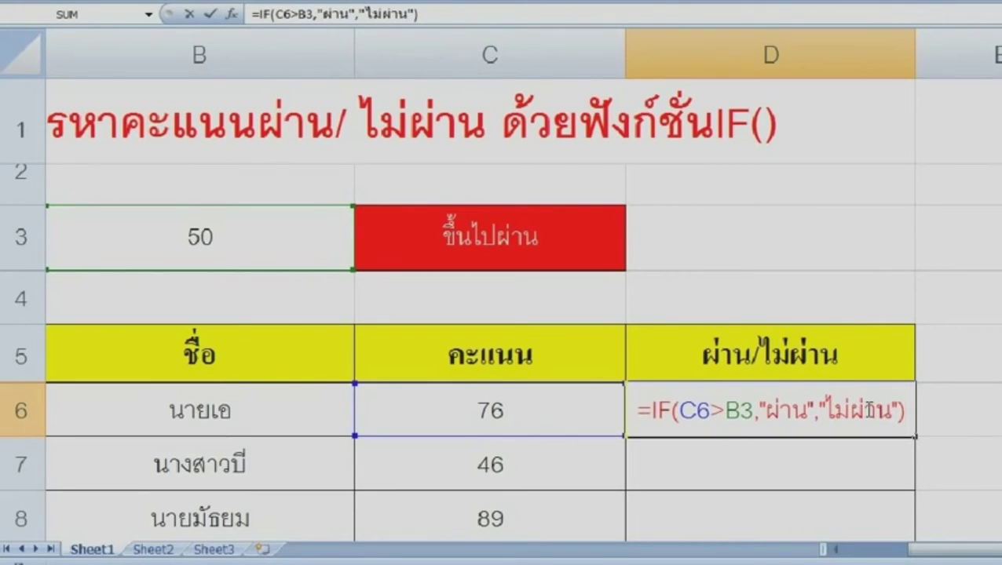
{"action": "key", "text": "Return"}
{"action": "left_click", "coordinate": [821, 409]}
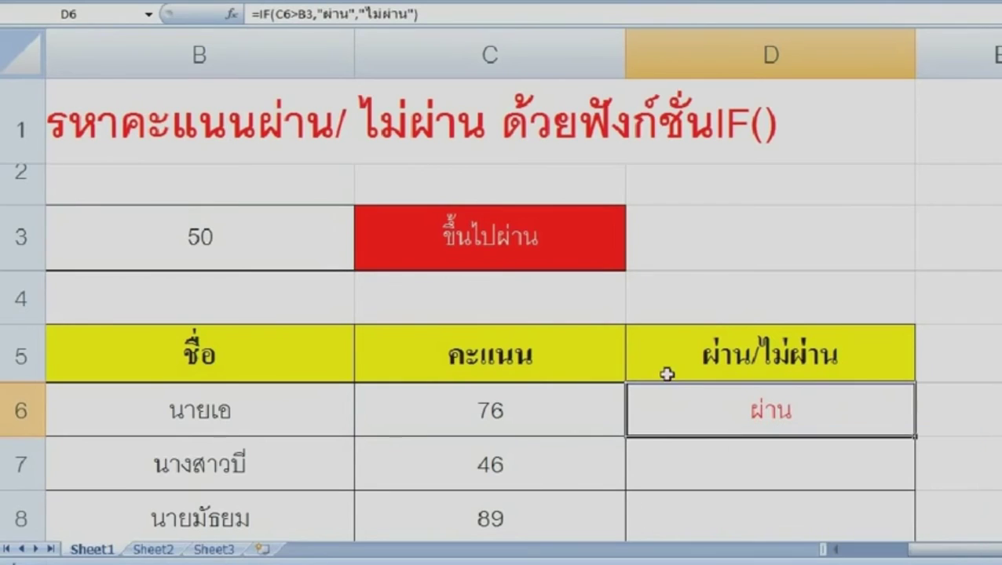
Step: Test C6 with scores of 45 and 100, then leave it at 74
{"action": "left_click", "coordinate": [512, 406]}
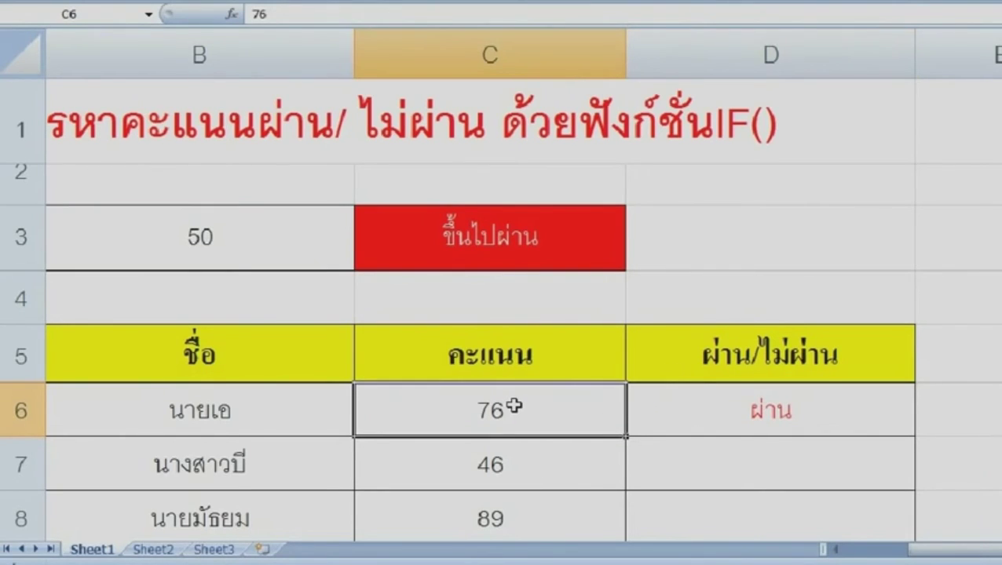
{"action": "type", "text": "45"}
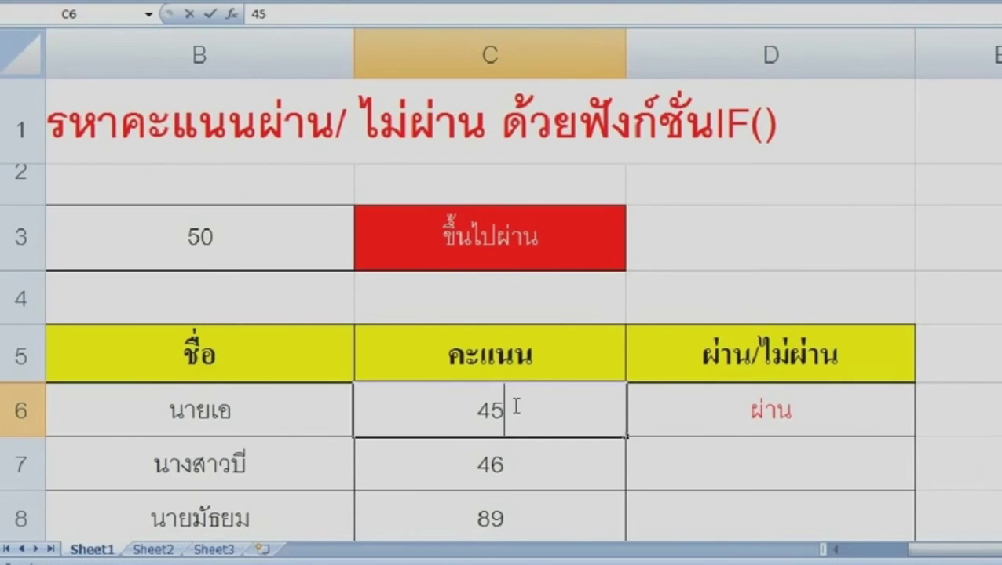
{"action": "key", "text": "Return"}
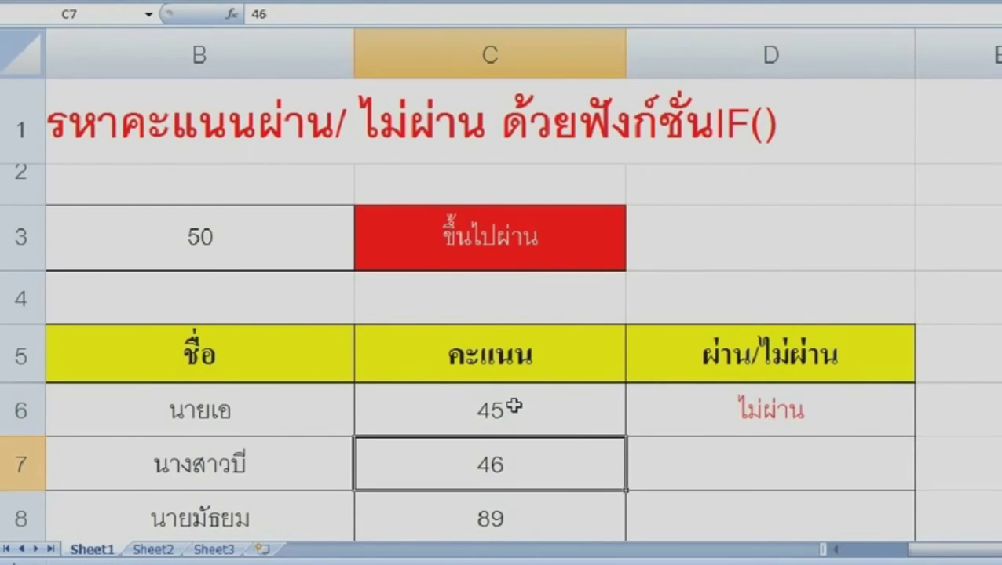
{"action": "left_click", "coordinate": [512, 406]}
{"action": "type", "text": "100"}
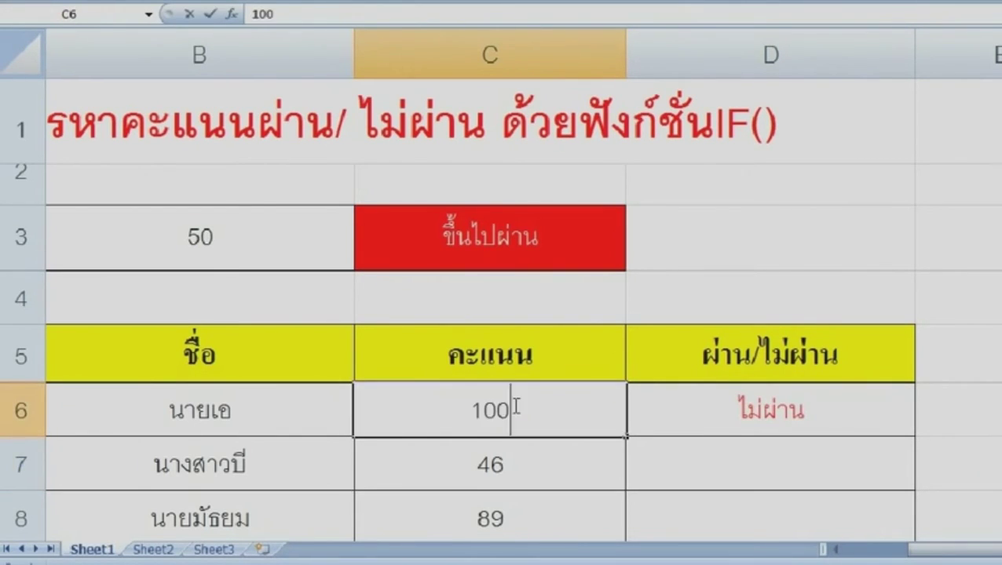
{"action": "key", "text": "Return"}
{"action": "left_click", "coordinate": [513, 406]}
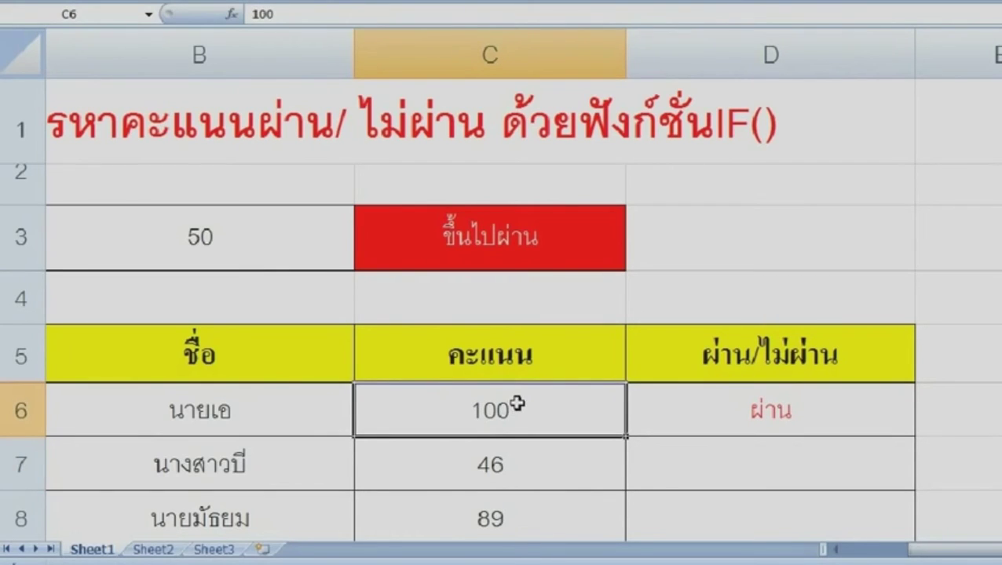
{"action": "type", "text": "74"}
{"action": "key", "text": "Return"}
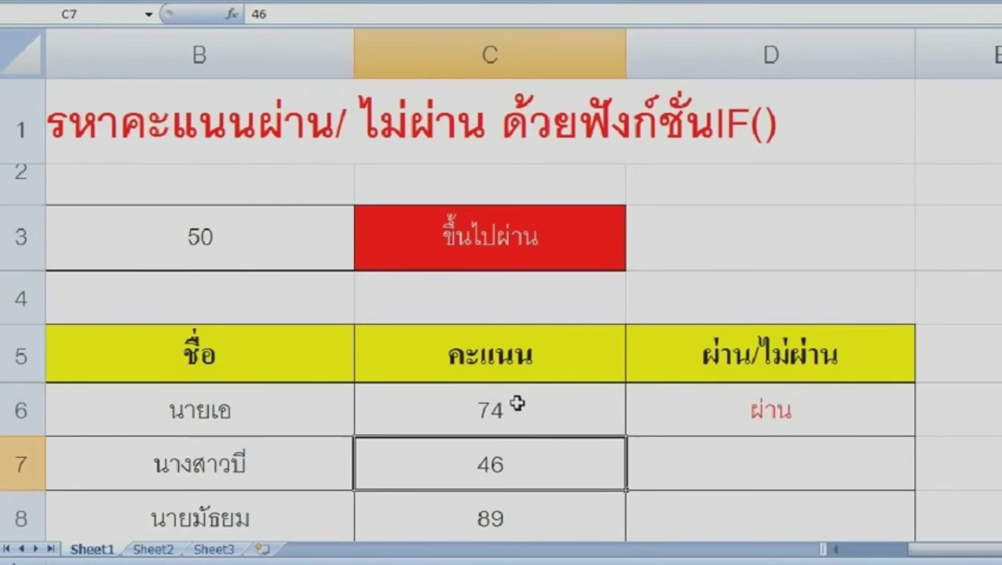
Step: Raise the B3 threshold to 80, then restore it to 50
{"action": "left_click", "coordinate": [220, 244]}
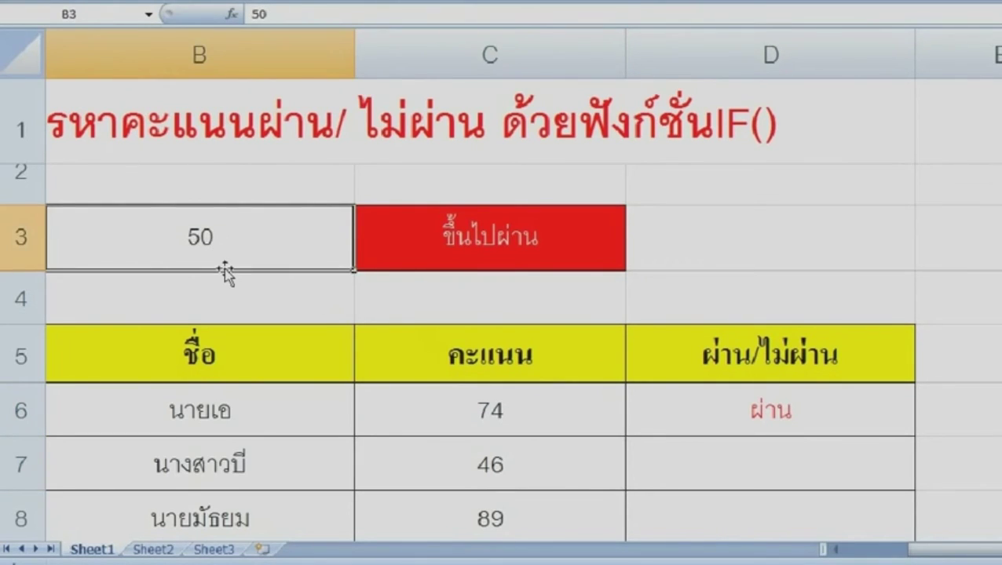
{"action": "type", "text": "80"}
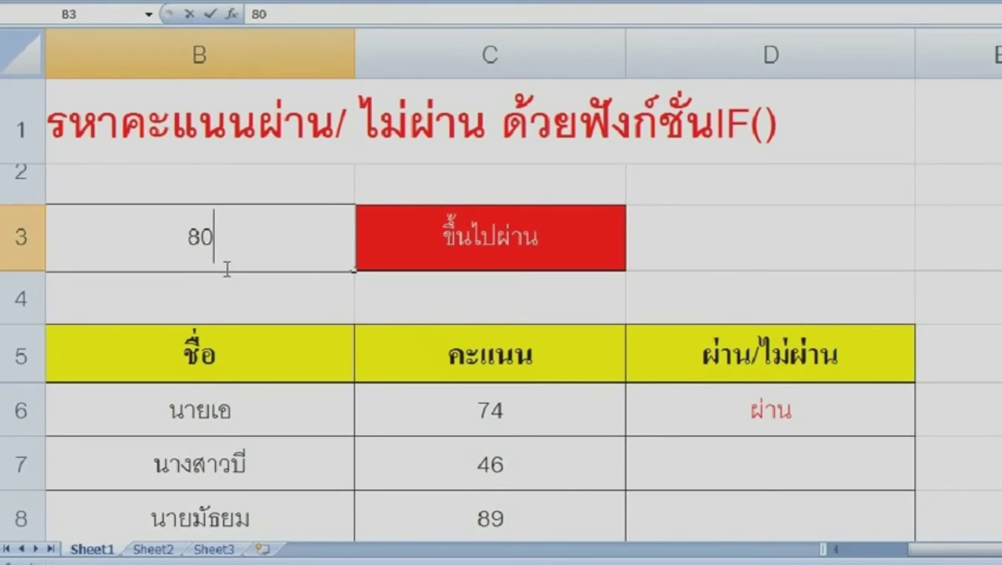
{"action": "key", "text": "Return"}
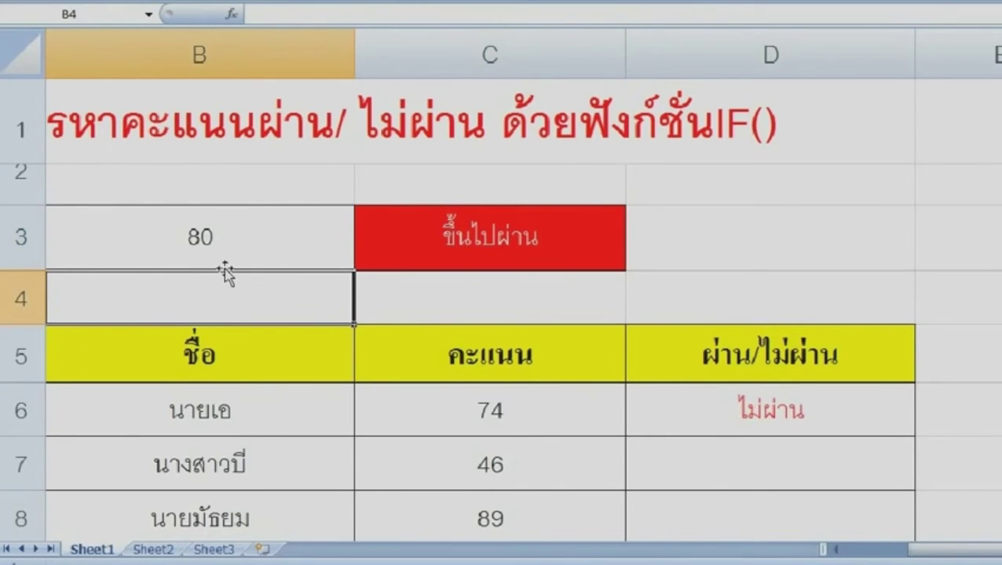
{"action": "left_click", "coordinate": [235, 246]}
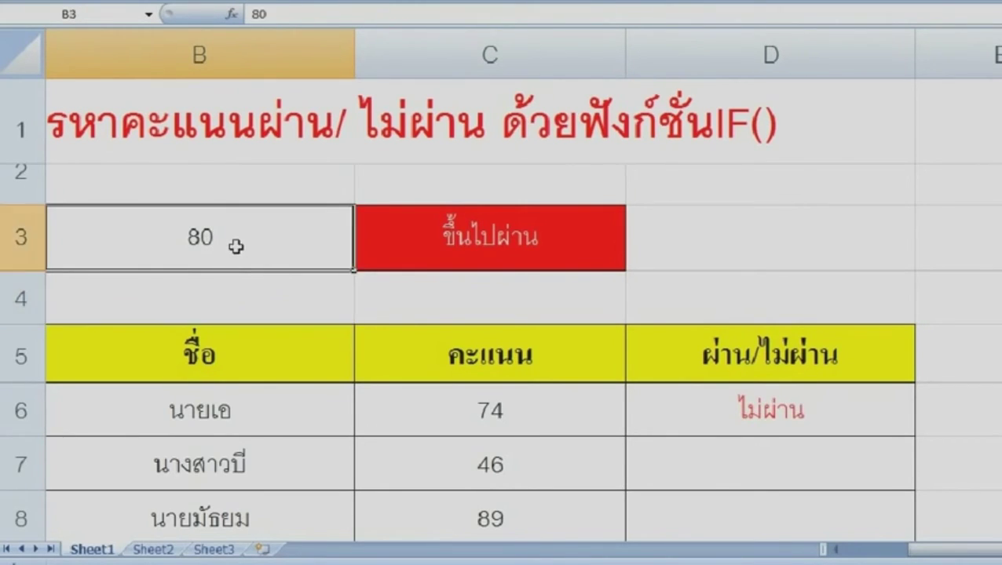
{"action": "type", "text": "50"}
{"action": "key", "text": "Return"}
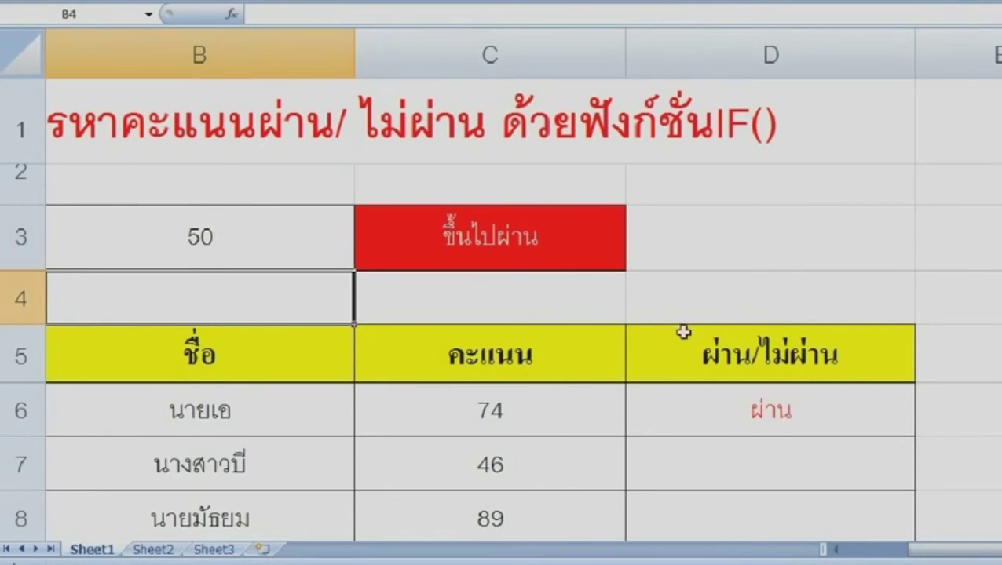
{"action": "left_click", "coordinate": [791, 422]}
{"action": "double_click", "coordinate": [792, 422]}
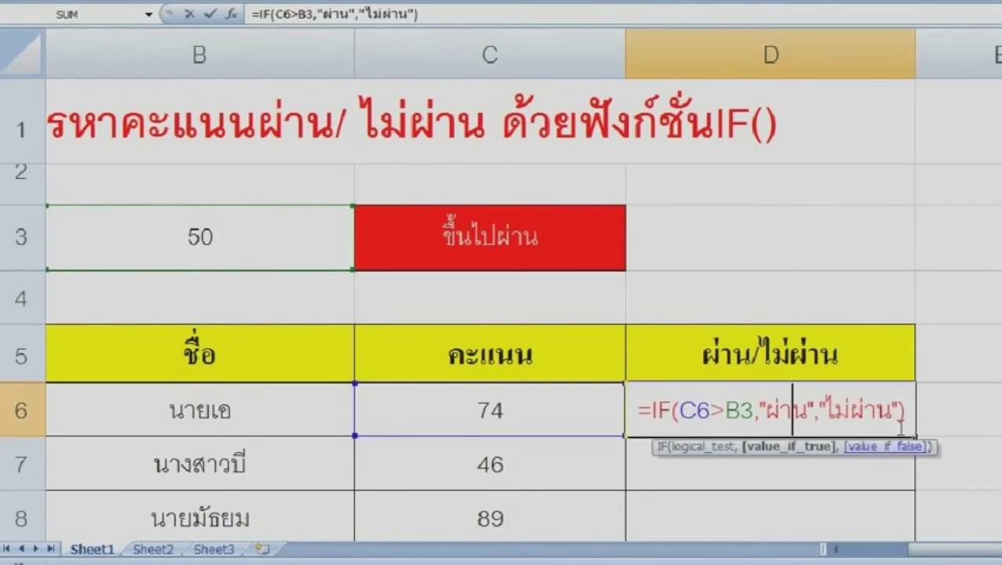
{"action": "scroll", "coordinate": [828, 406], "scroll_direction": "down", "scroll_amount": 1}
{"action": "scroll", "coordinate": [760, 398], "scroll_direction": "up", "scroll_amount": 1}
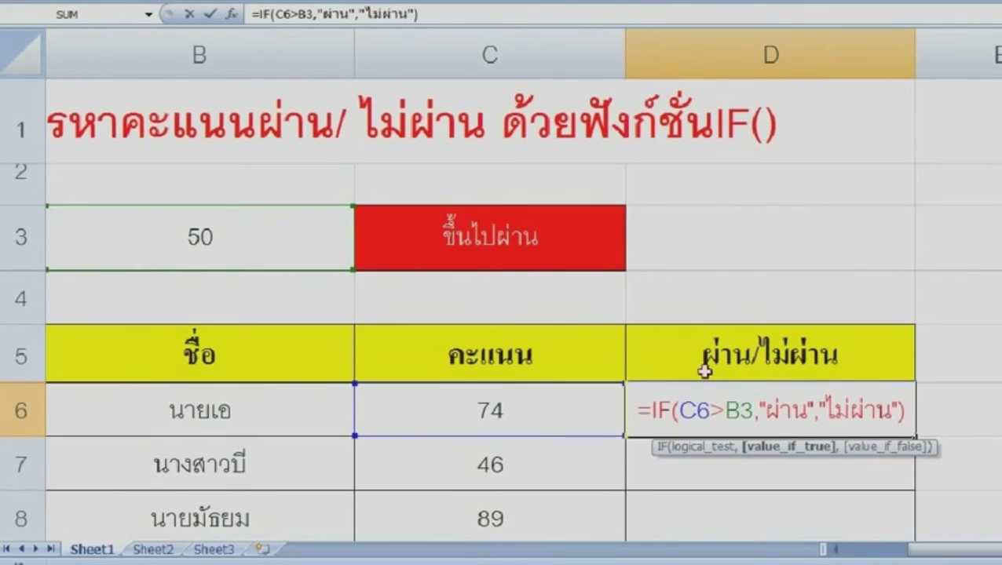
{"action": "left_click", "coordinate": [680, 407]}
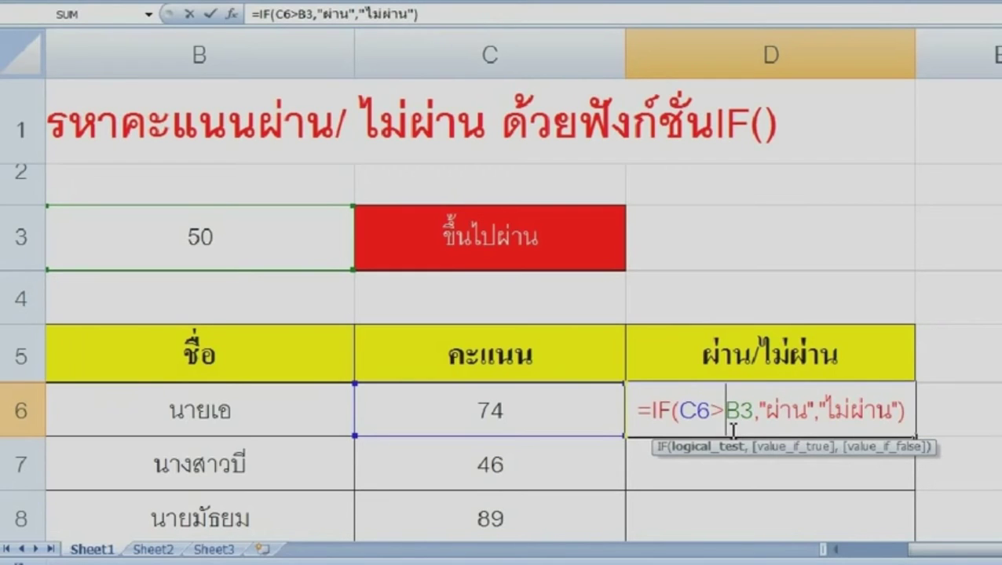
{"action": "key", "text": "Return"}
{"action": "scroll", "coordinate": [729, 420], "scroll_direction": "down", "scroll_amount": 1}
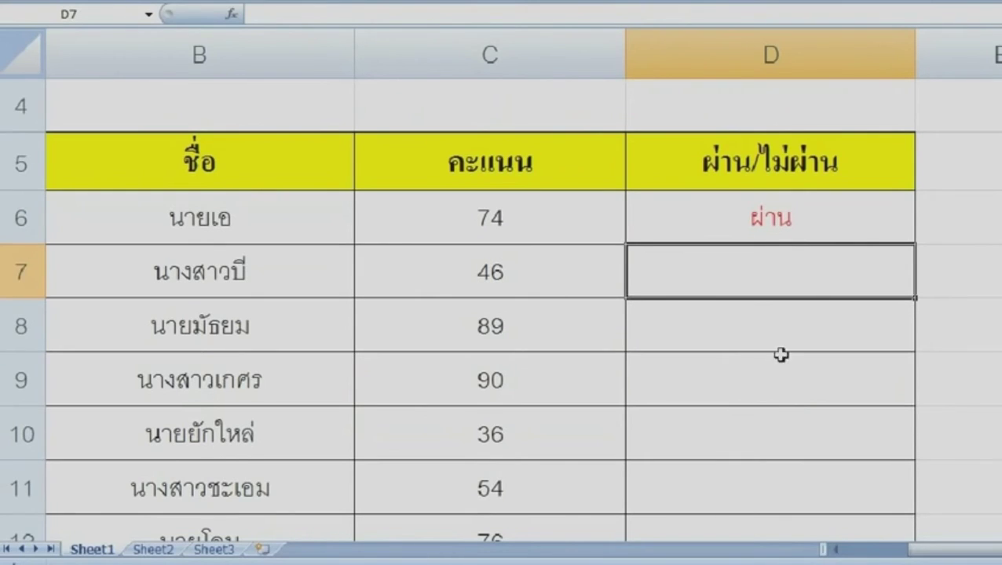
Step: Fill D6's formula down to D11 and inspect D8's shifted B5 and C8 references
{"action": "left_click", "coordinate": [863, 232]}
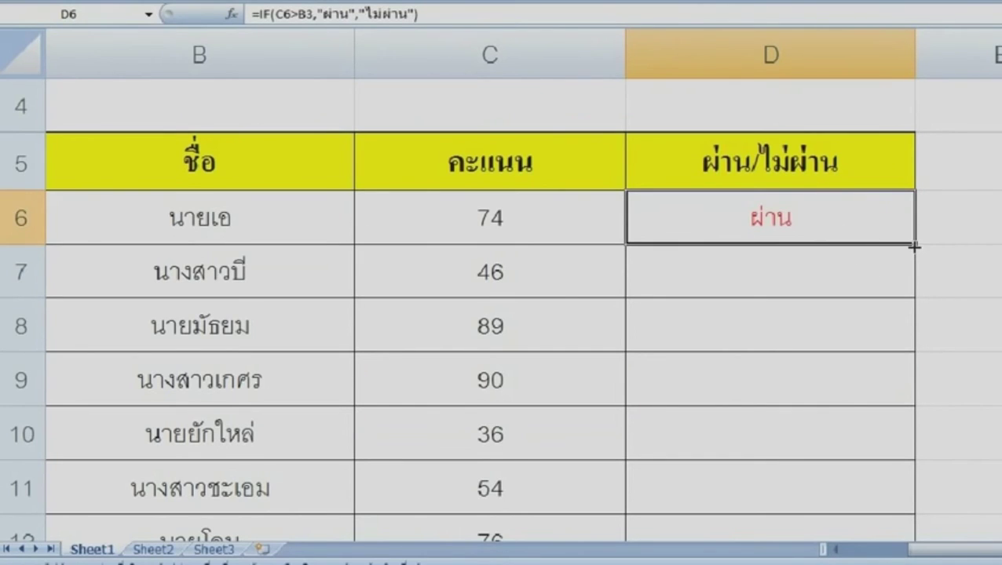
{"action": "left_click_drag", "start_coordinate": [915, 247], "coordinate": [884, 487]}
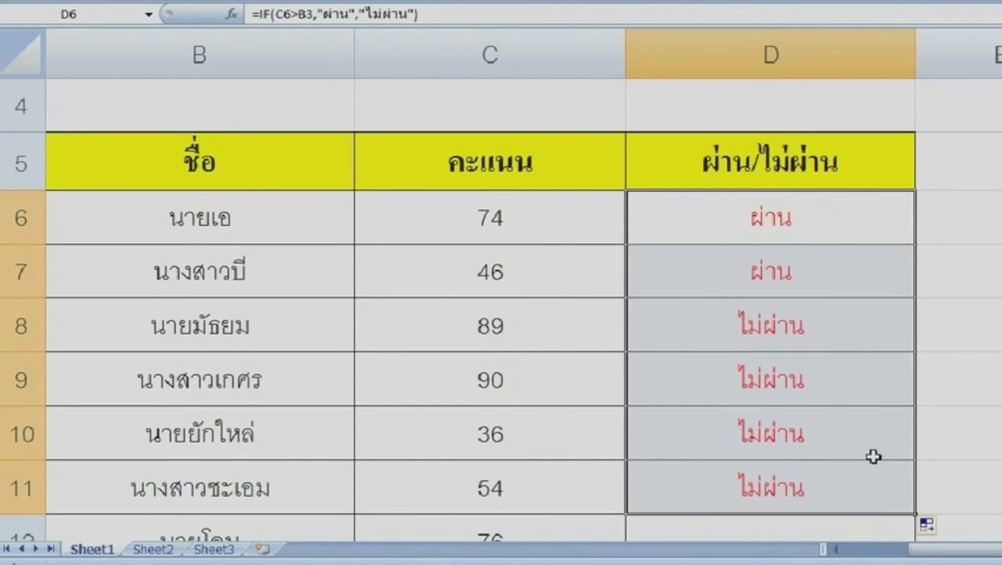
{"action": "left_click", "coordinate": [841, 342]}
{"action": "double_click", "coordinate": [846, 343]}
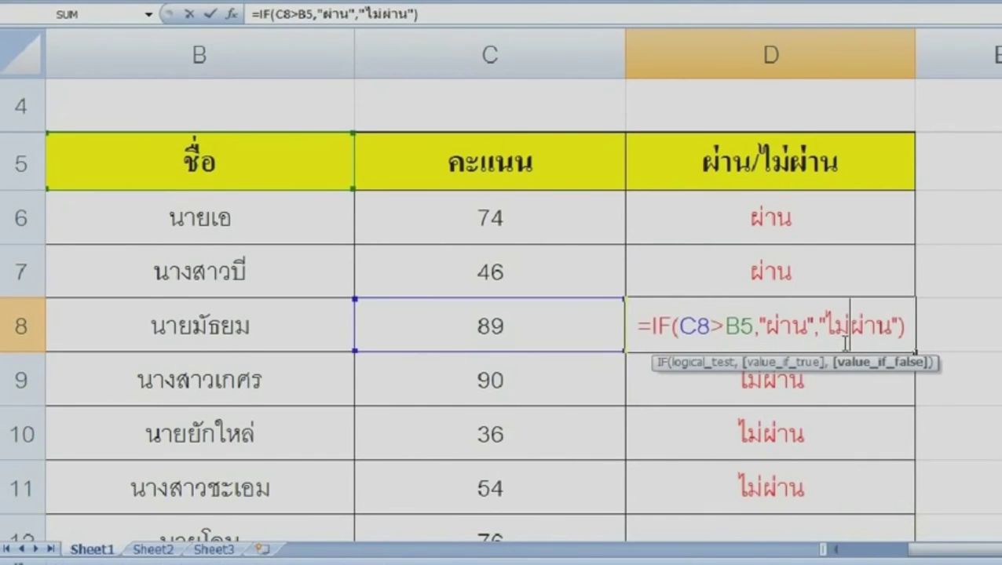
{"action": "left_click", "coordinate": [740, 325]}
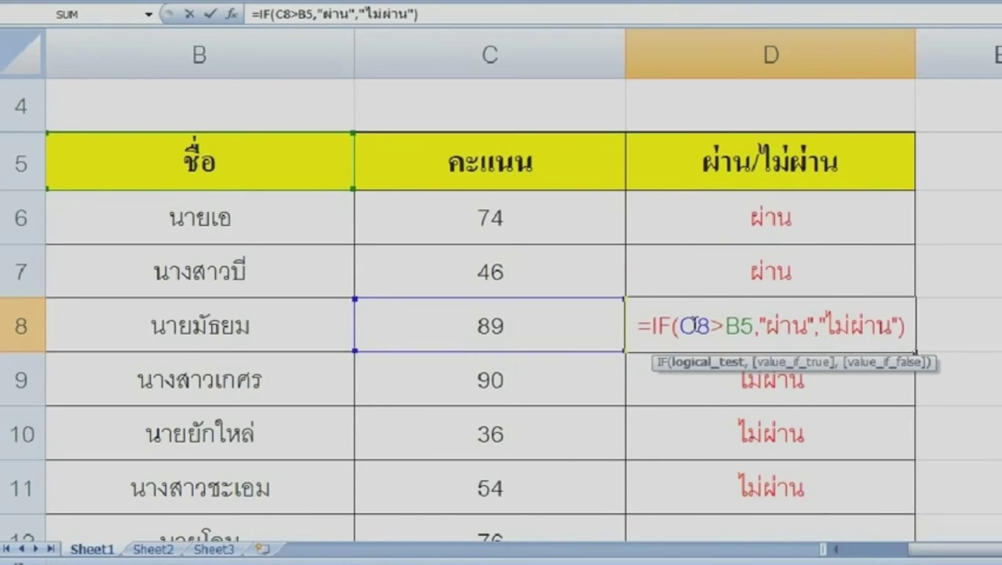
{"action": "left_click", "coordinate": [694, 326]}
{"action": "left_click", "coordinate": [737, 389]}
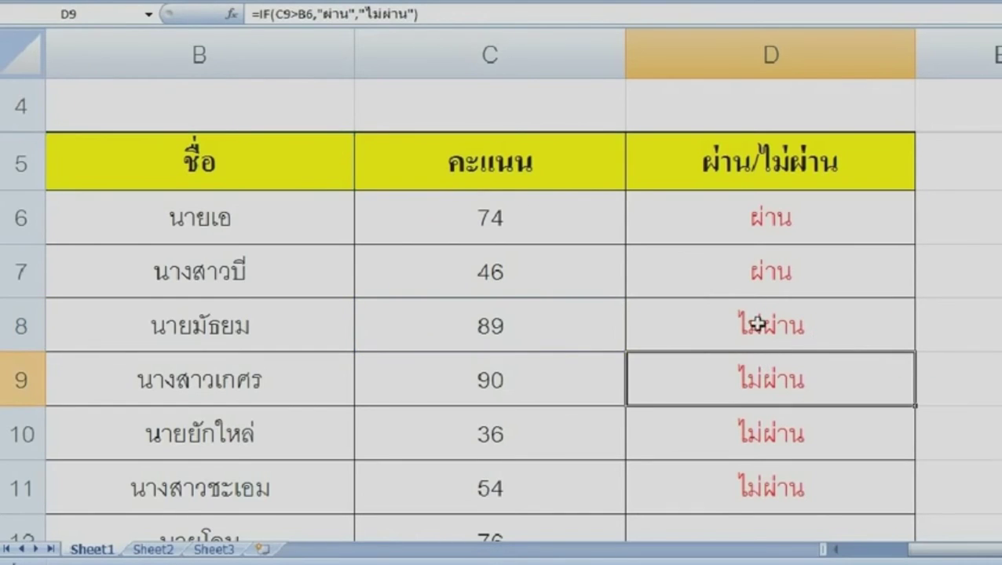
Step: Clear D7:D11 and reopen D6's formula
{"action": "left_click_drag", "start_coordinate": [763, 280], "coordinate": [745, 470]}
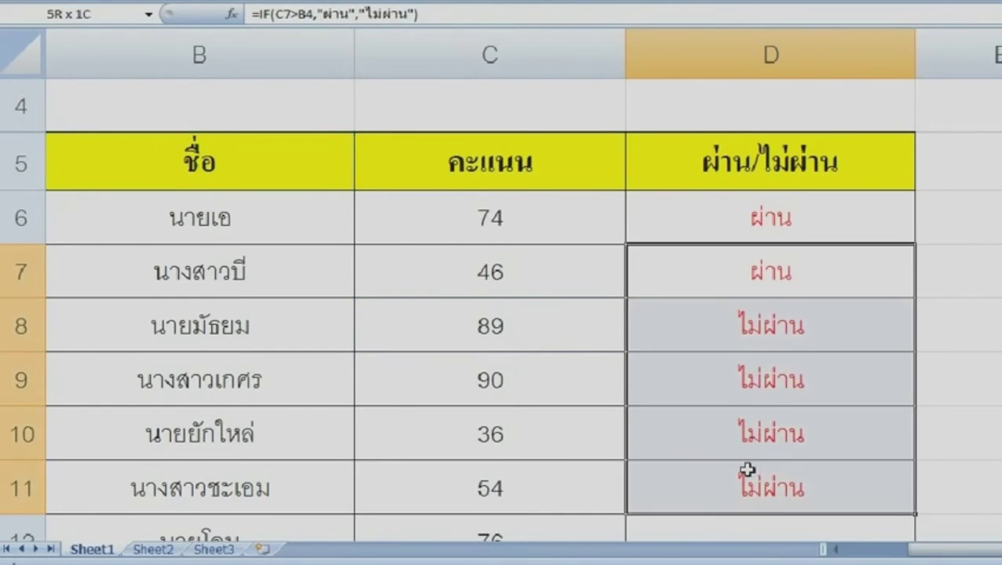
{"action": "key", "text": "Delete"}
{"action": "double_click", "coordinate": [809, 228]}
Step: Change the threshold reference in D6's formula to $B3
{"action": "scroll", "coordinate": [577, 259], "scroll_direction": "up", "scroll_amount": 1}
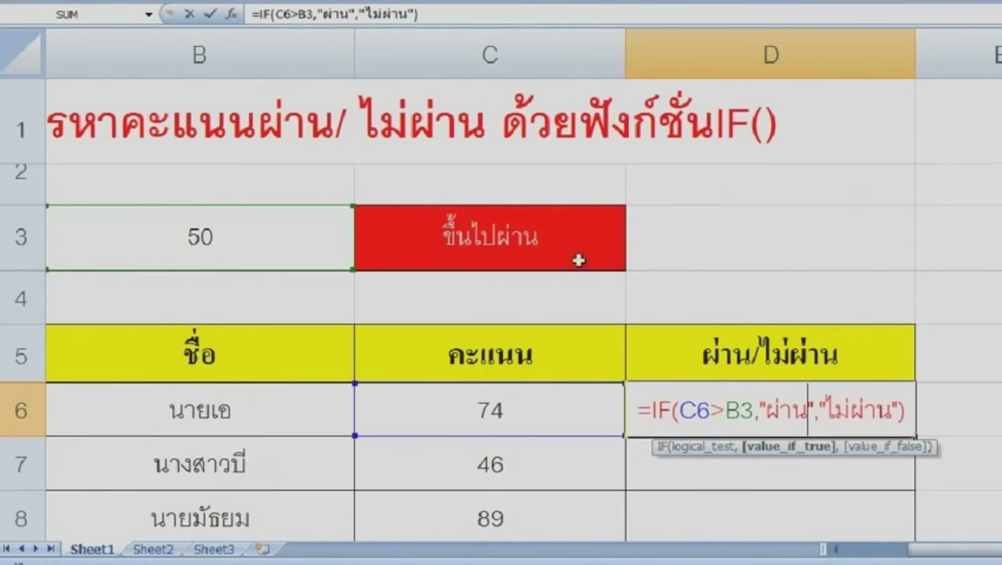
{"action": "double_click", "coordinate": [734, 410]}
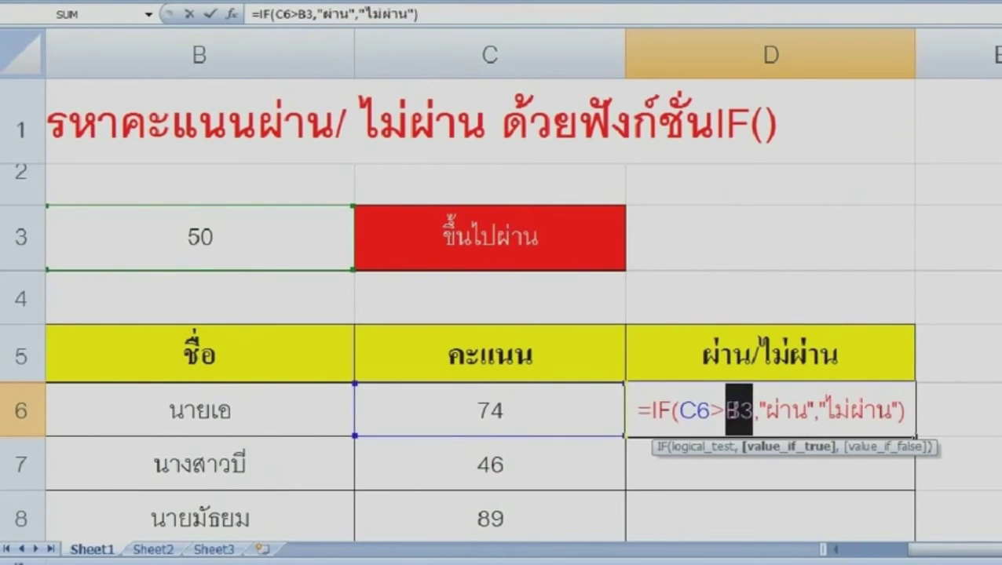
{"action": "left_click", "coordinate": [732, 410]}
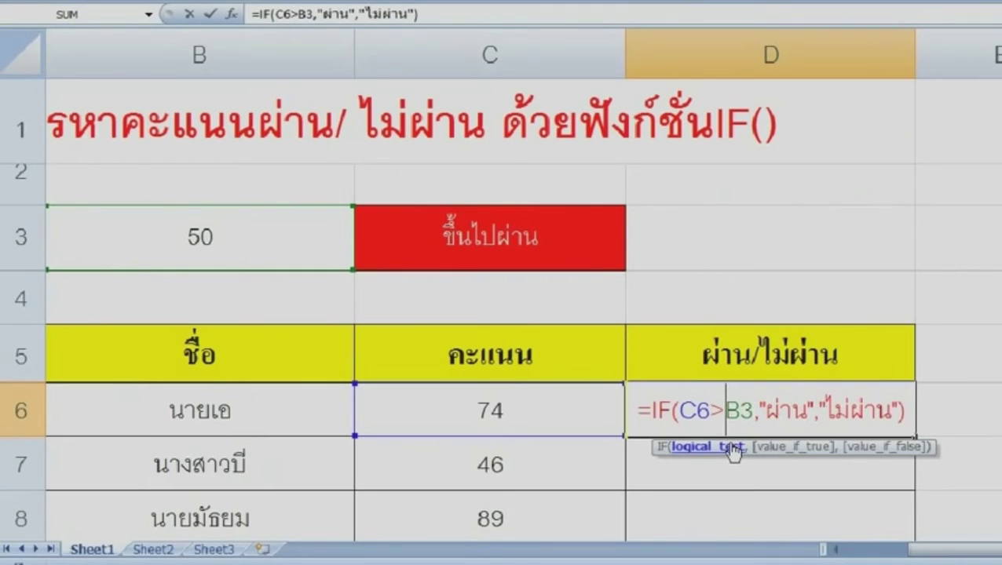
{"action": "type", "text": "$"}
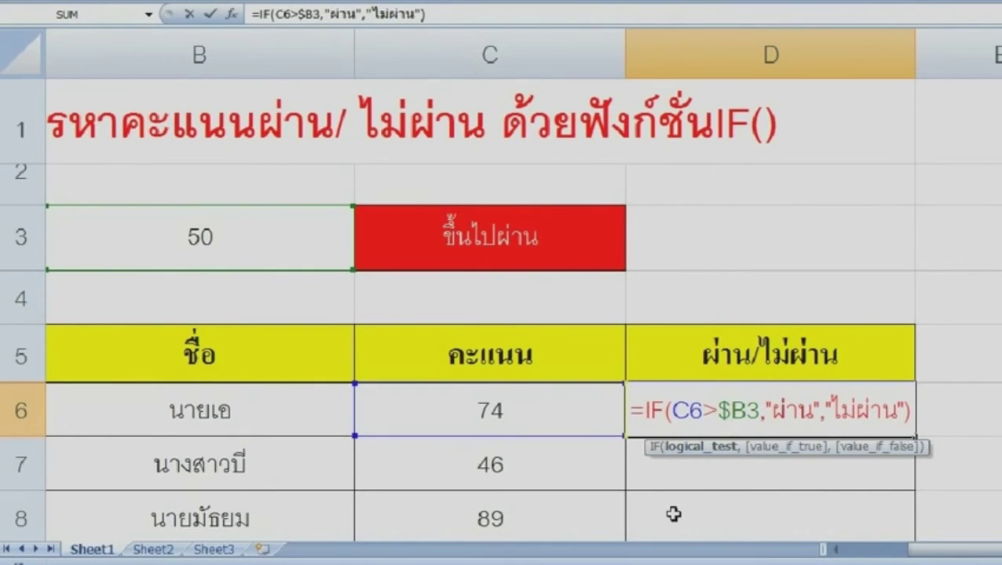
{"action": "key", "text": "Return"}
Step: Fill D6 down, check D7's copied references, then undo the fill
{"action": "scroll", "coordinate": [897, 324], "scroll_direction": "down", "scroll_amount": 1}
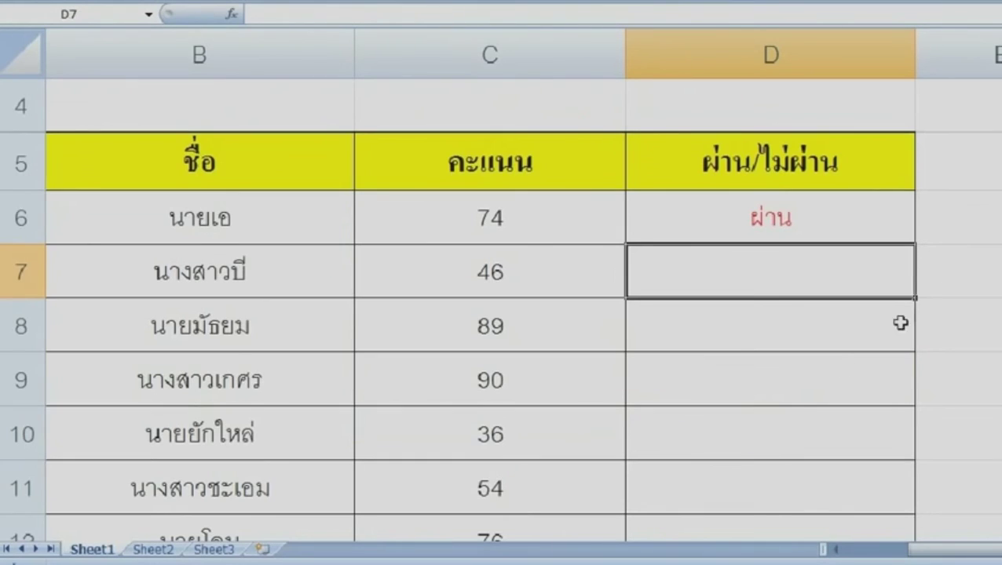
{"action": "left_click", "coordinate": [818, 229]}
{"action": "left_click_drag", "start_coordinate": [913, 243], "coordinate": [903, 443]}
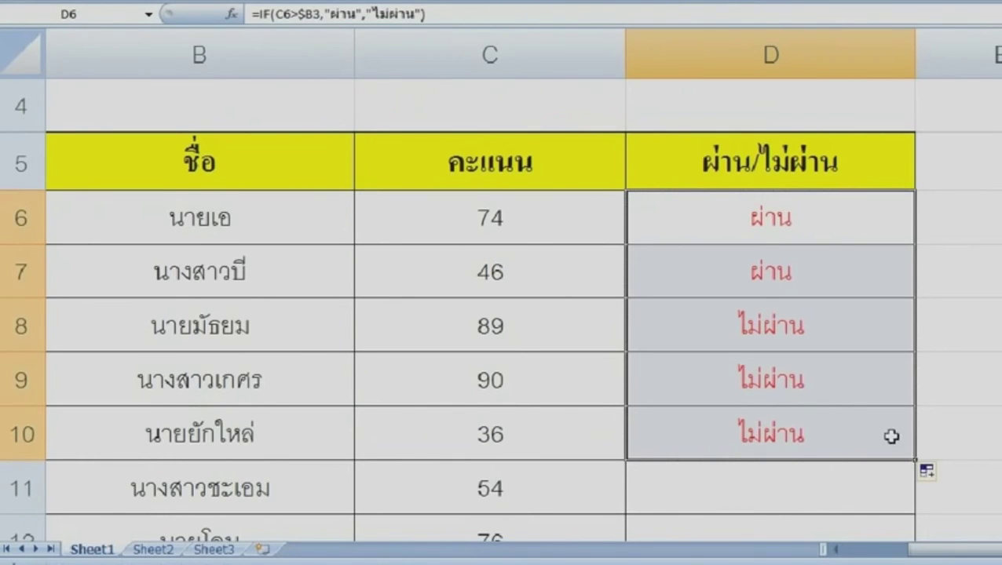
{"action": "left_click", "coordinate": [864, 271]}
{"action": "double_click", "coordinate": [841, 272]}
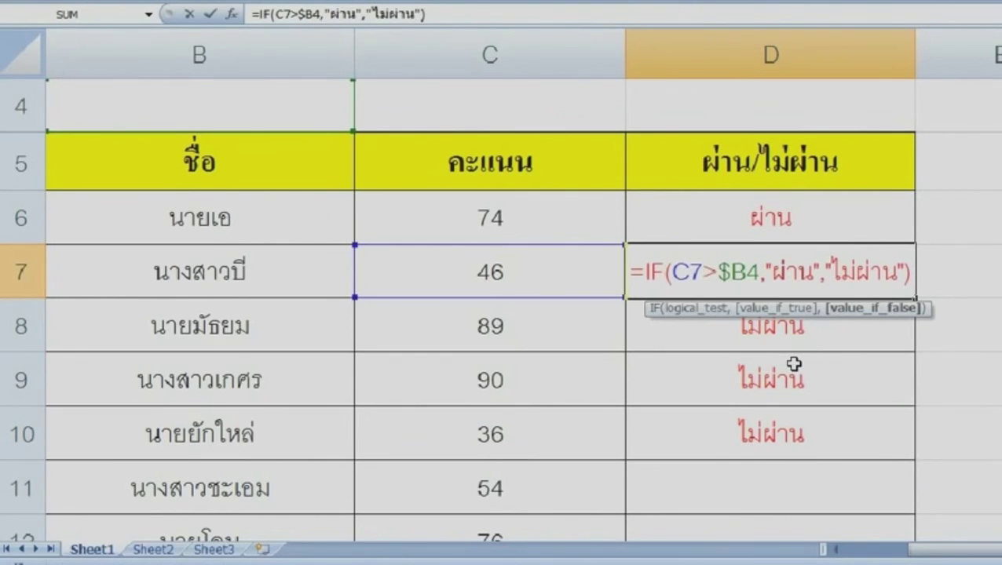
{"action": "key", "text": "Return"}
{"action": "key", "text": "ctrl+z"}
{"action": "key", "text": "ctrl+z"}
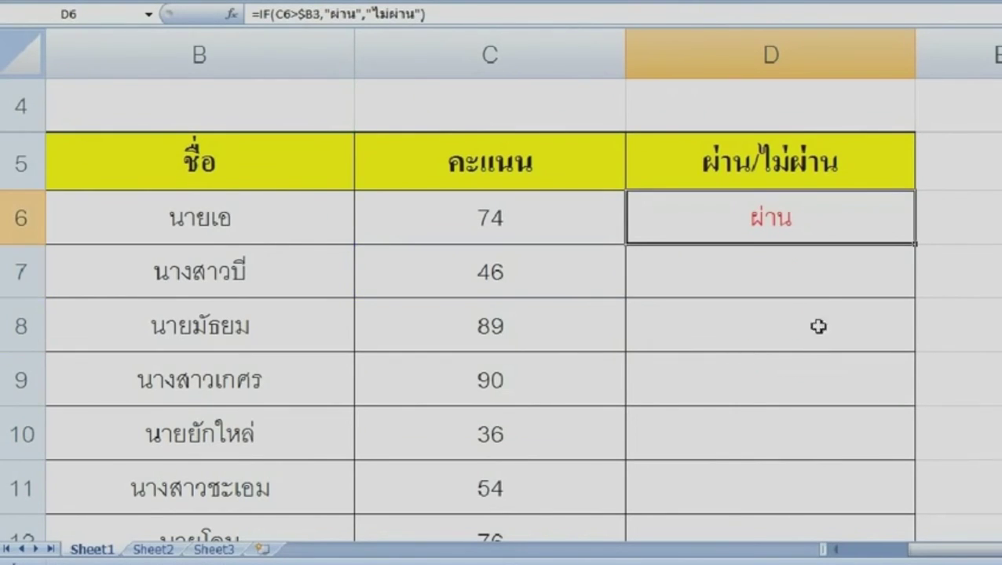
Step: Add a $ before C6 so D6 reads =IF($C6>$B3,"ผ่าน","ไม่ผ่าน")
{"action": "double_click", "coordinate": [812, 225]}
{"action": "left_click", "coordinate": [723, 231]}
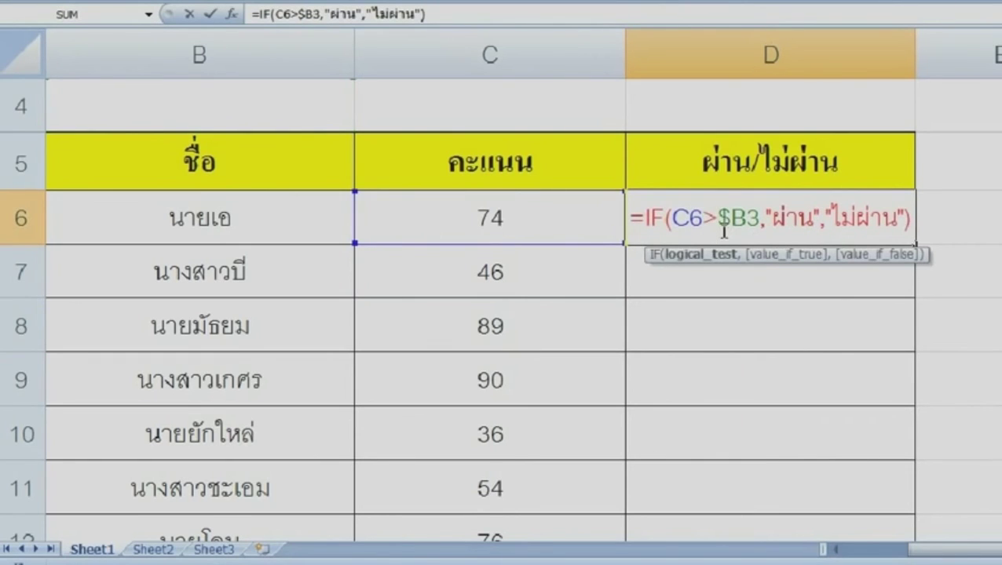
{"action": "left_click", "coordinate": [675, 227]}
{"action": "scroll", "coordinate": [612, 327], "scroll_direction": "up", "scroll_amount": 1}
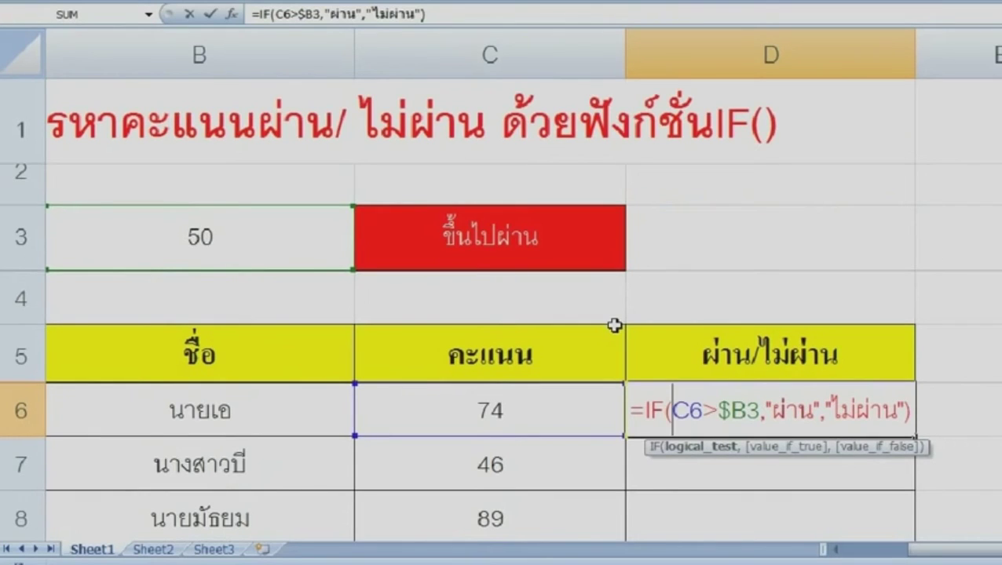
{"action": "type", "text": "$"}
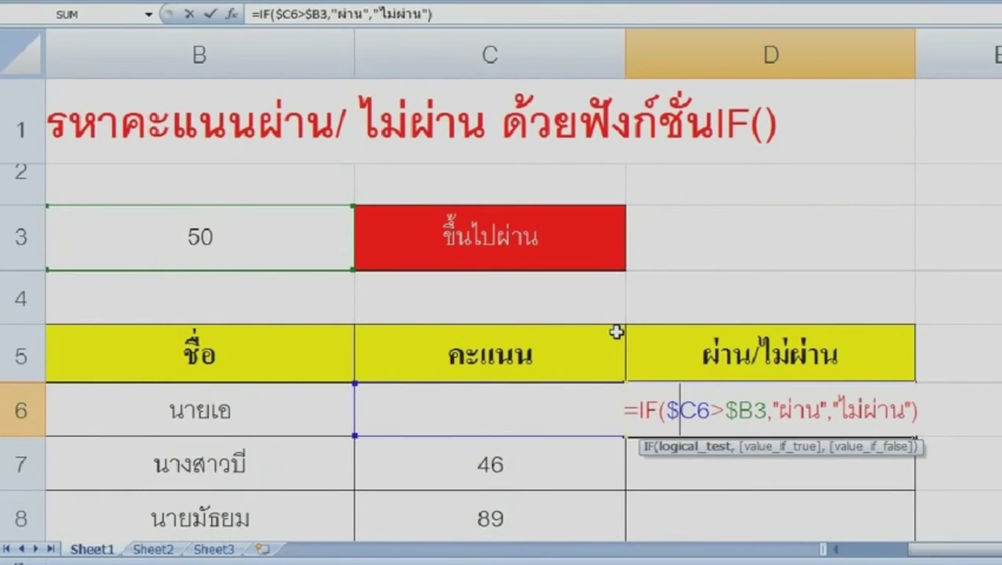
{"action": "key", "text": "Return"}
Step: Copy D6's formula into D7, check its references, and return to edit D6
{"action": "left_click", "coordinate": [831, 421]}
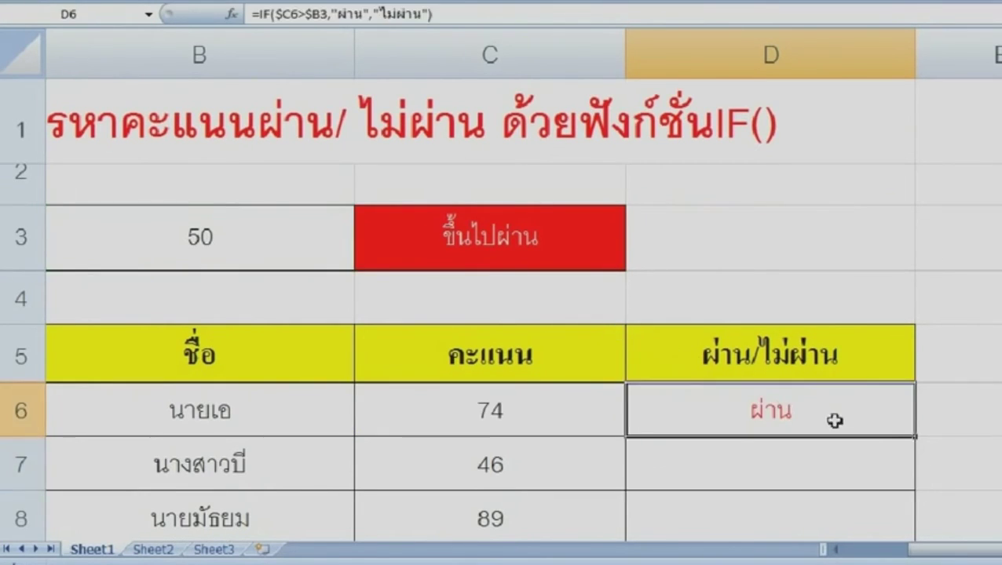
{"action": "left_click", "coordinate": [919, 439]}
{"action": "left_click", "coordinate": [889, 432]}
{"action": "left_click_drag", "start_coordinate": [916, 437], "coordinate": [910, 487]}
{"action": "double_click", "coordinate": [839, 470]}
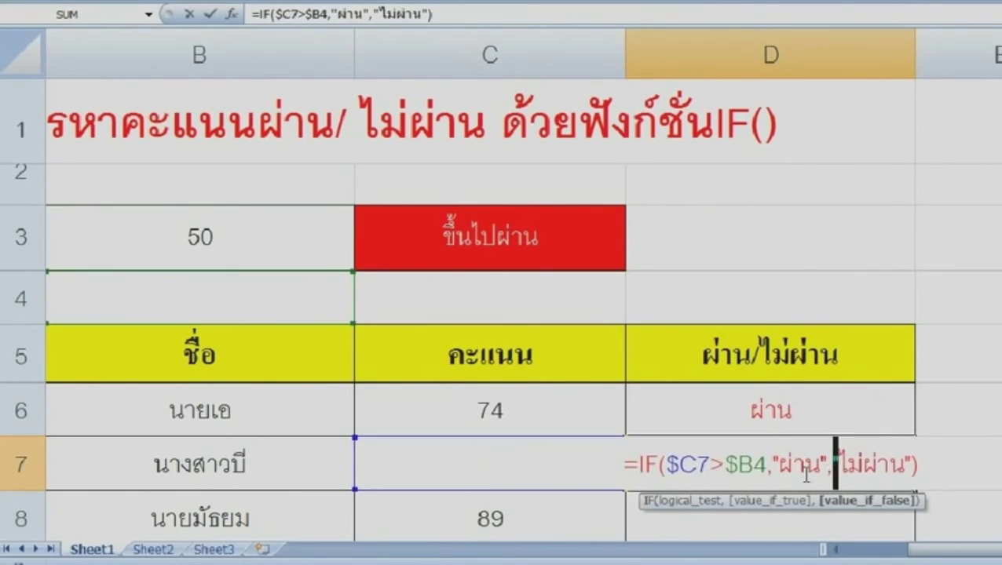
{"action": "key", "text": "Return"}
{"action": "key", "text": "Up"}
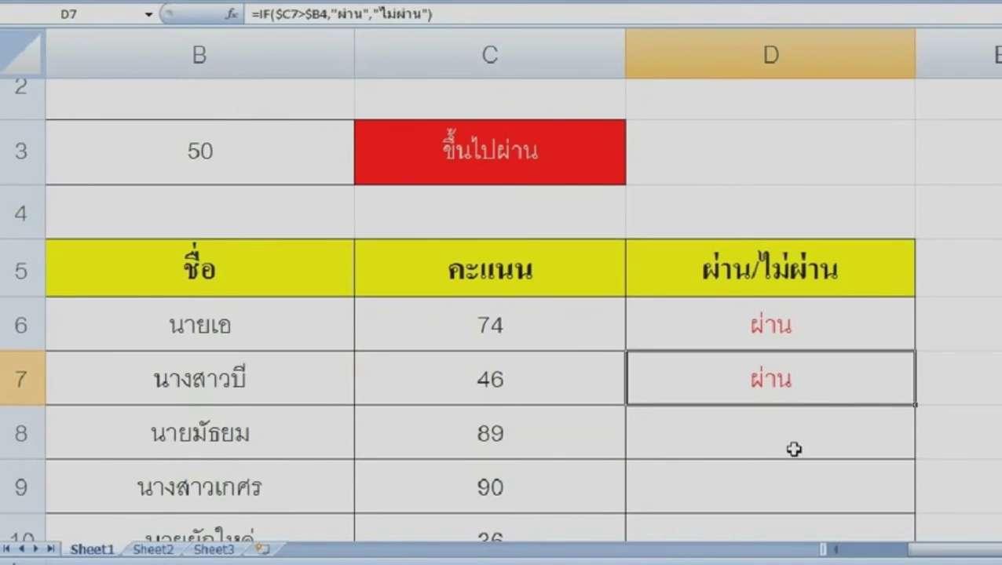
{"action": "key", "text": "Up"}
{"action": "double_click", "coordinate": [821, 340]}
Step: Delete the $ before C6 and around B3, dismissing the formula error
{"action": "left_click", "coordinate": [766, 326]}
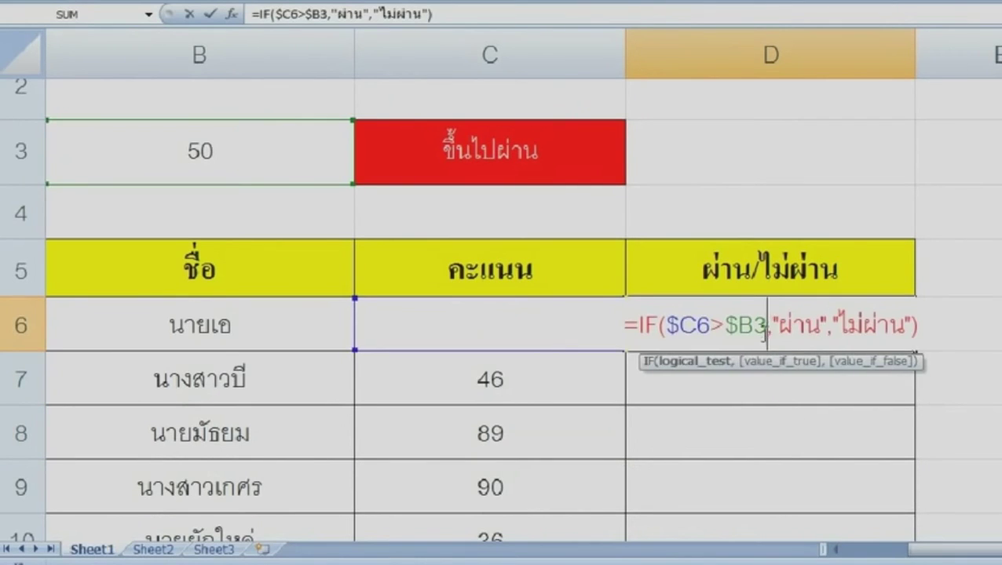
{"action": "type", "text": "$"}
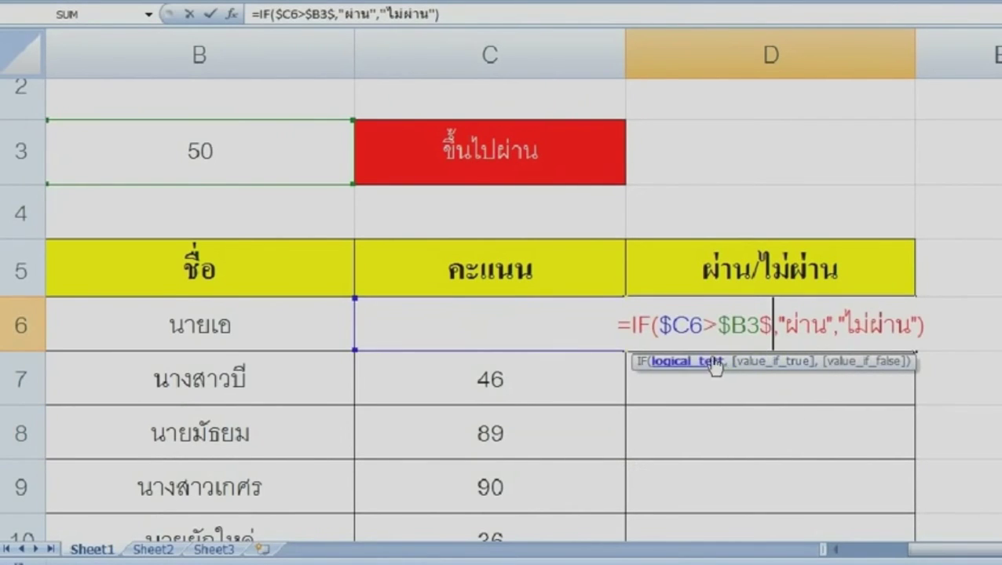
{"action": "left_click", "coordinate": [674, 324]}
{"action": "key", "text": "BackSpace"}
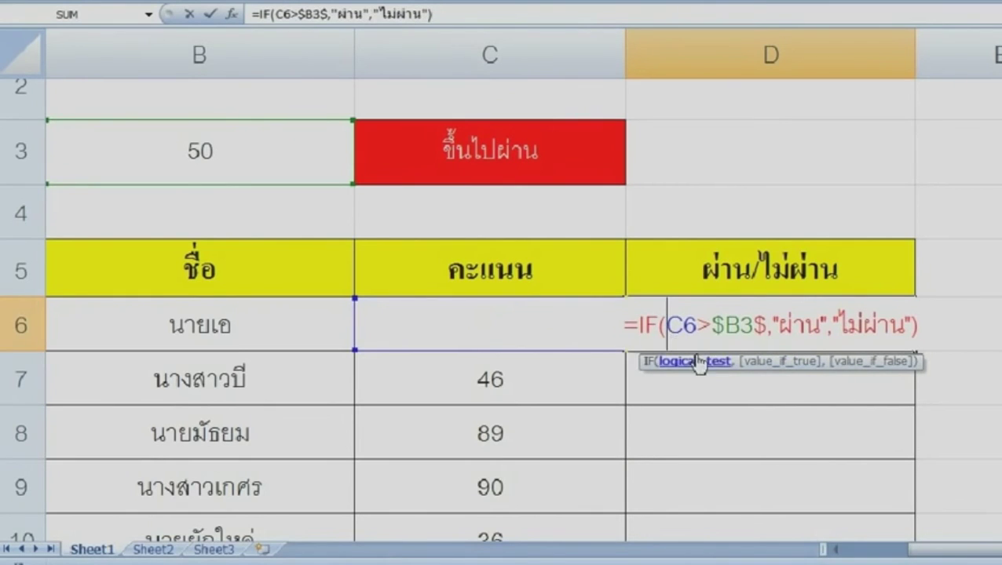
{"action": "key", "text": "Return"}
{"action": "left_click", "coordinate": [678, 298]}
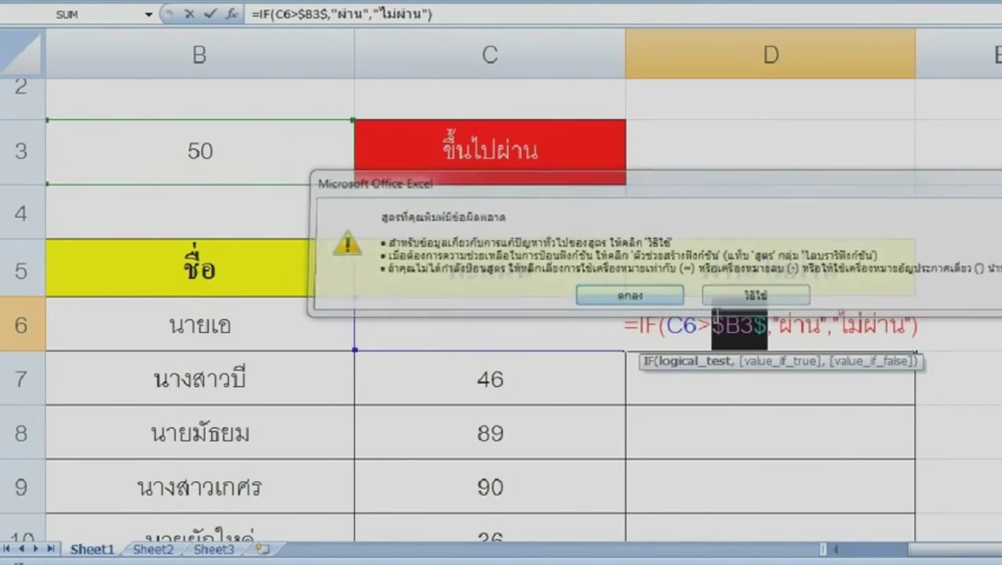
{"action": "left_click_drag", "start_coordinate": [763, 329], "coordinate": [724, 344]}
{"action": "key", "text": "BackSpace"}
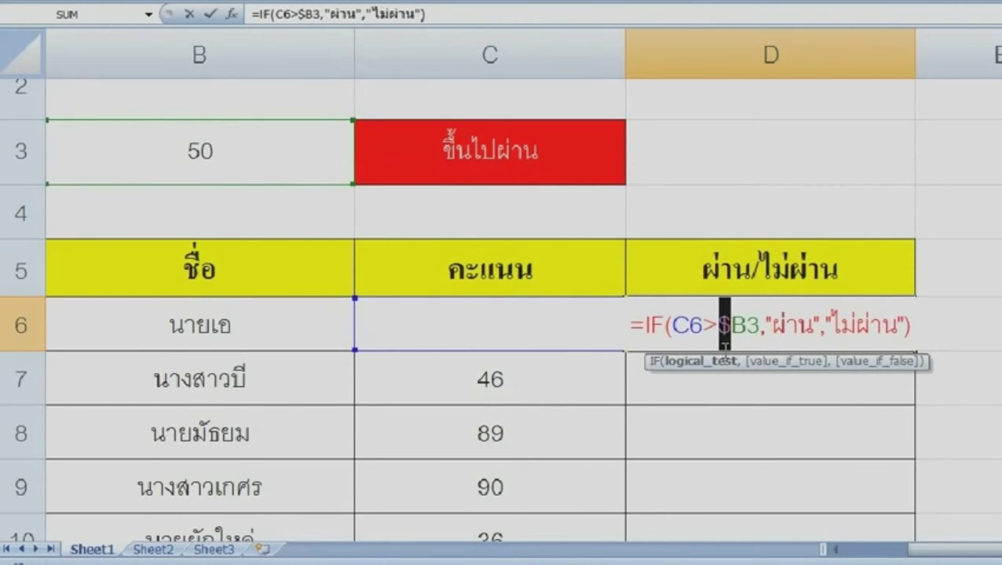
{"action": "key", "text": "BackSpace"}
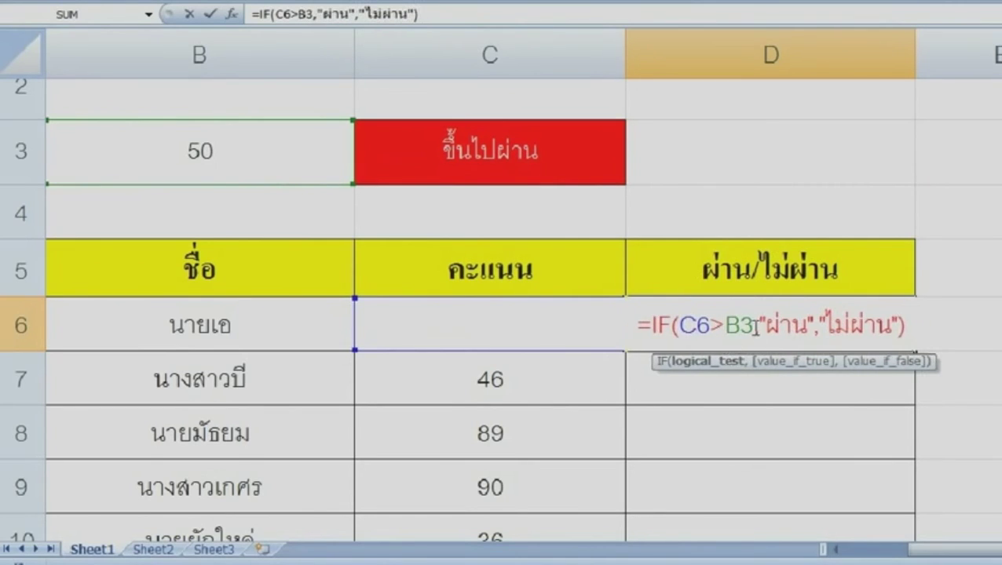
Step: Remove the last stray $ after B3 and commit =IF(C6>B3,"ผ่าน","ไม่ผ่าน")
{"action": "left_click", "coordinate": [748, 338]}
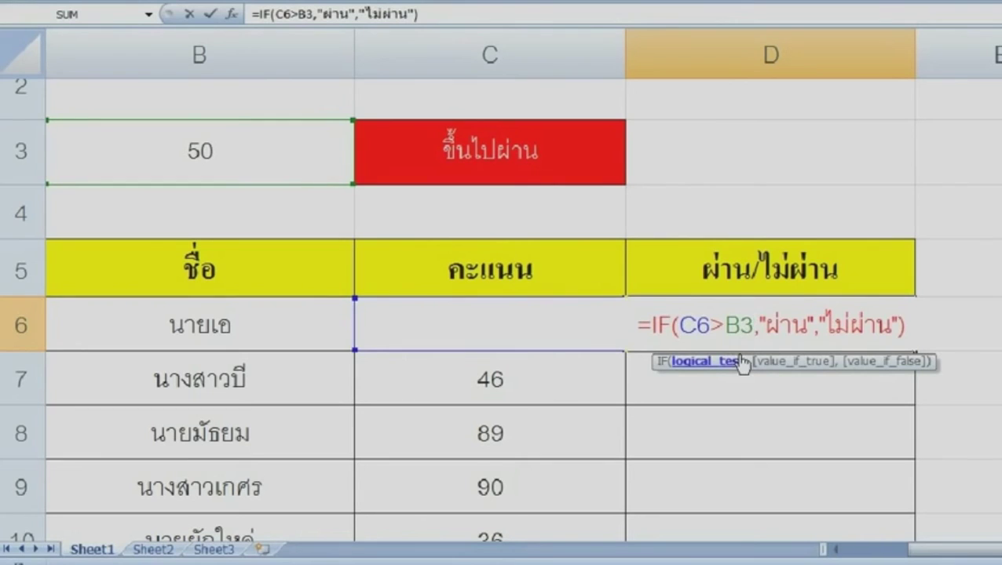
{"action": "type", "text": "$"}
{"action": "key", "text": "Return"}
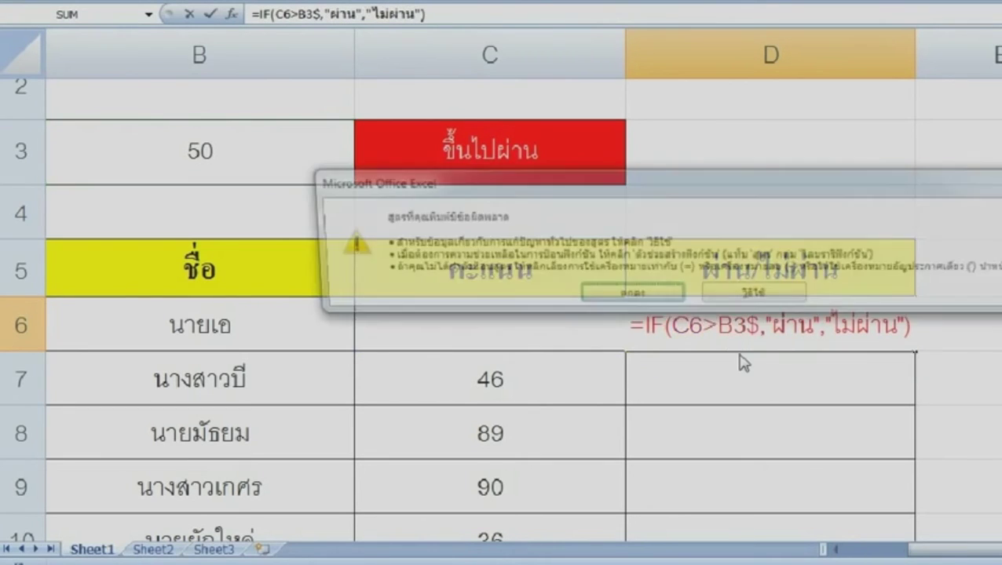
{"action": "key", "text": "Return"}
{"action": "left_click", "coordinate": [746, 325]}
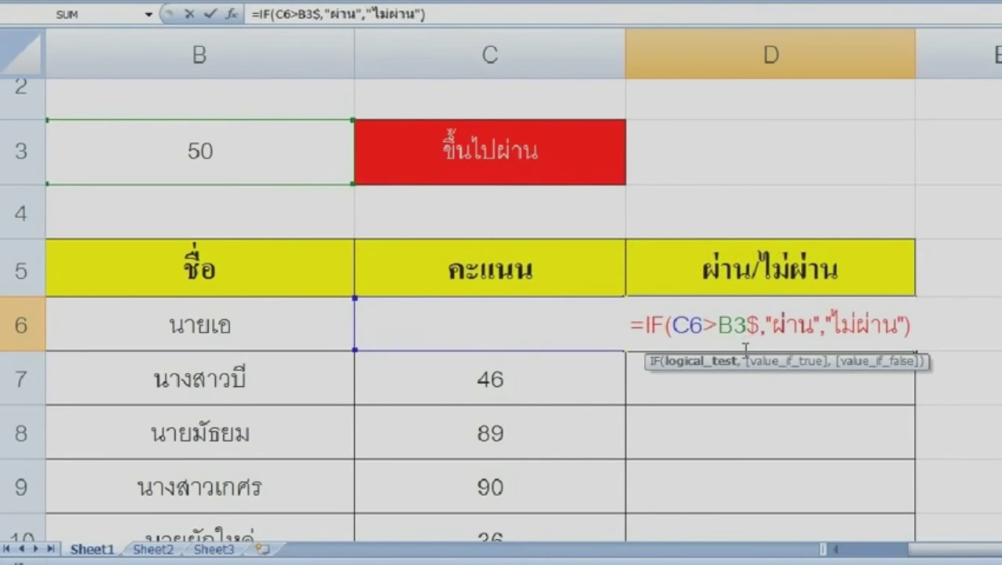
{"action": "key", "text": "Delete"}
{"action": "key", "text": "Left"}
{"action": "key", "text": "Left"}
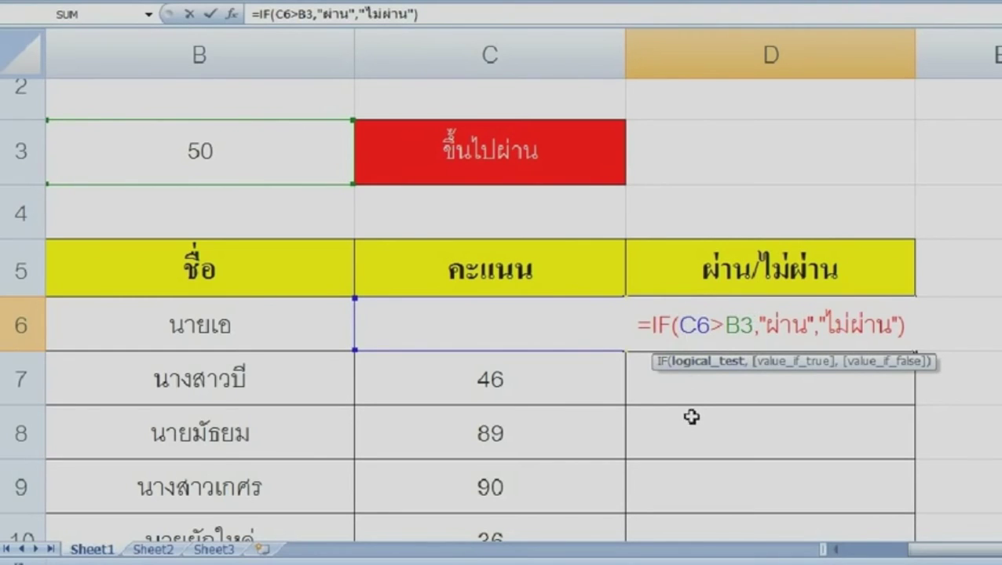
{"action": "key", "text": "Return"}
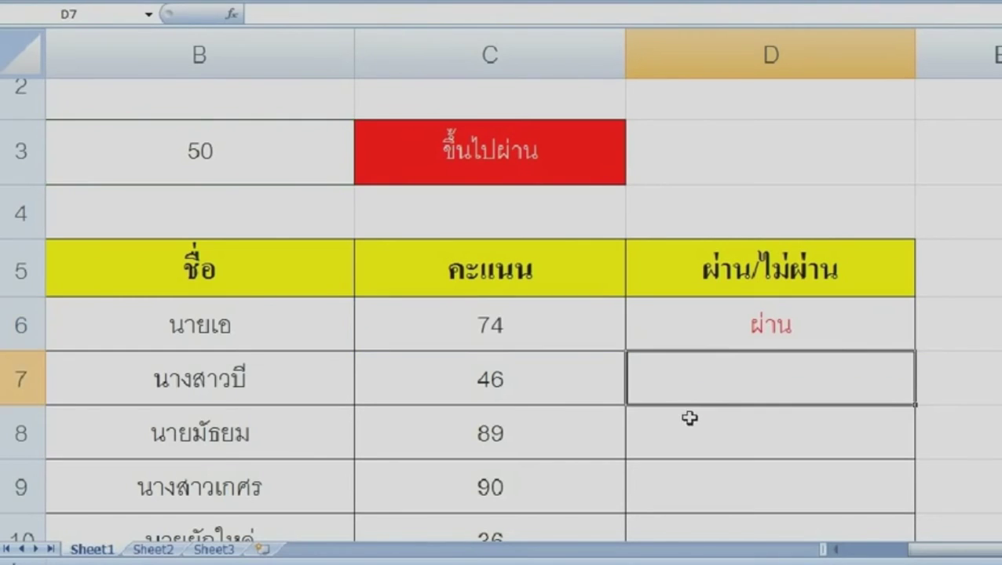
Step: Re-edit D6 and commit it, accepting Excel's suggested formula correction
{"action": "double_click", "coordinate": [726, 323]}
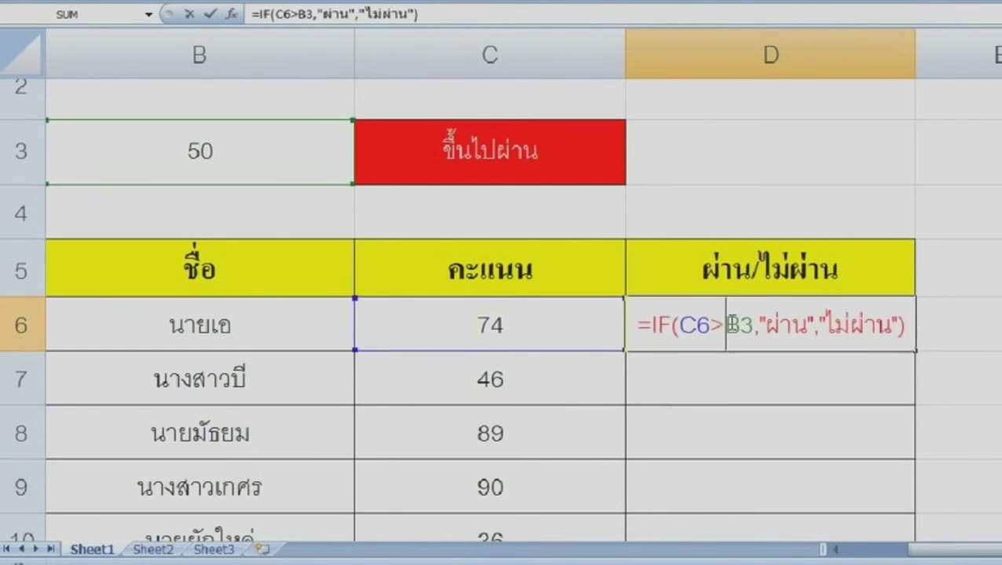
{"action": "left_click", "coordinate": [680, 325]}
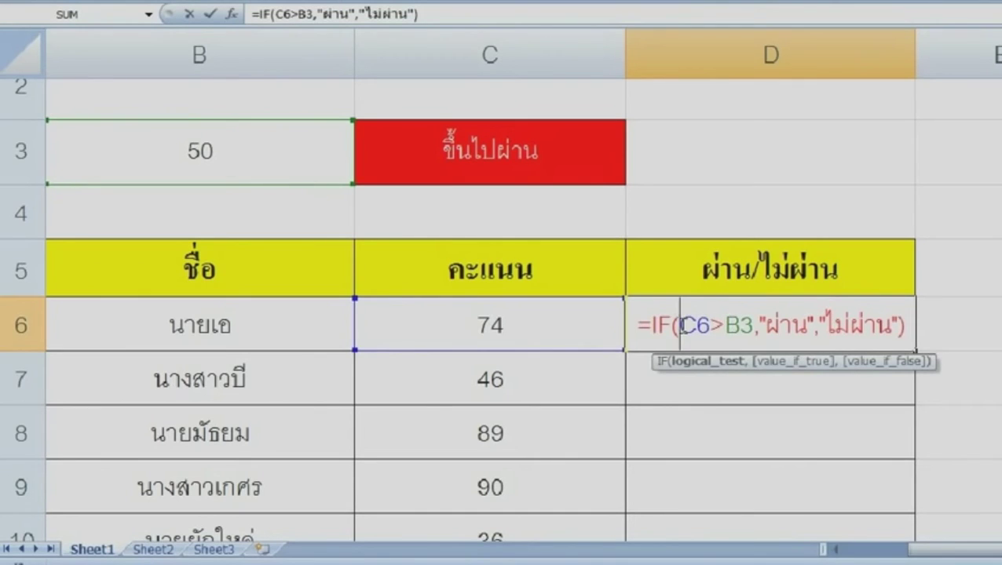
{"action": "type", "text": "$$"}
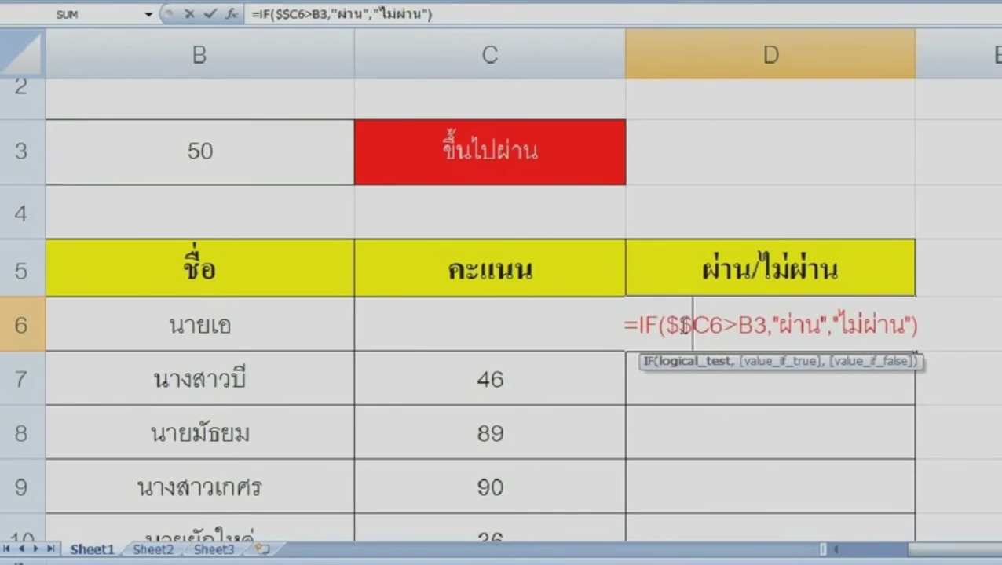
{"action": "key", "text": "BackSpace"}
{"action": "key", "text": "BackSpace"}
{"action": "key", "text": "Right"}
{"action": "key", "text": "Right"}
{"action": "key", "text": "Right"}
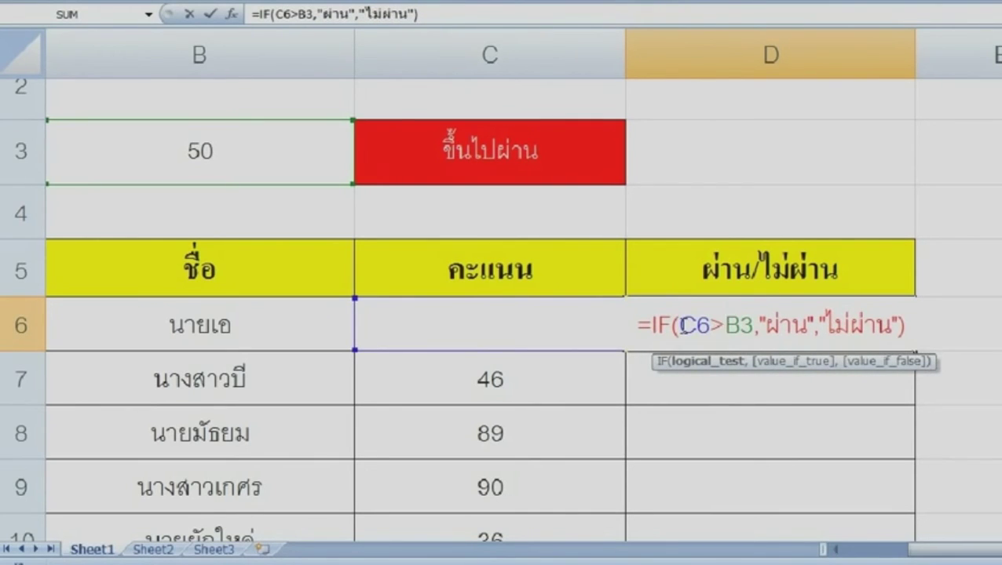
{"action": "type", "text": "&"}
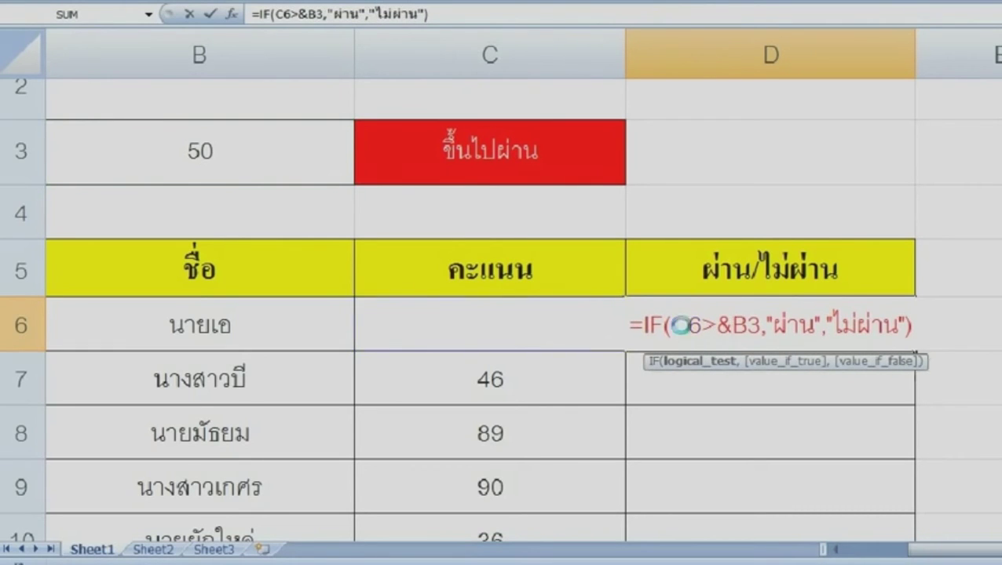
{"action": "key", "text": "Return"}
{"action": "key", "text": "Return"}
Step: Fill D6's formula to D8, check D7's references, then undo the fill
{"action": "left_click", "coordinate": [681, 325]}
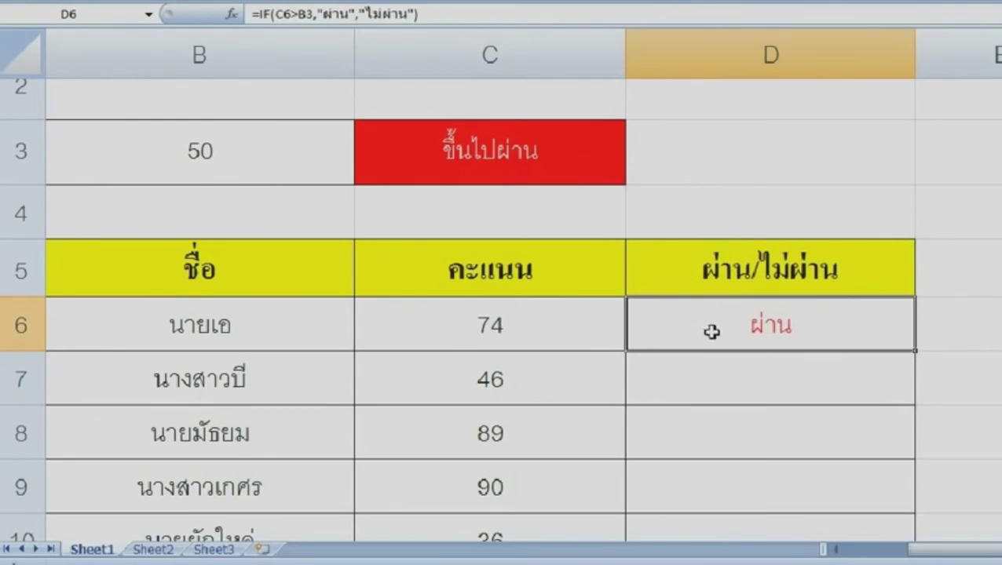
{"action": "left_click_drag", "start_coordinate": [914, 350], "coordinate": [867, 430]}
{"action": "double_click", "coordinate": [853, 386]}
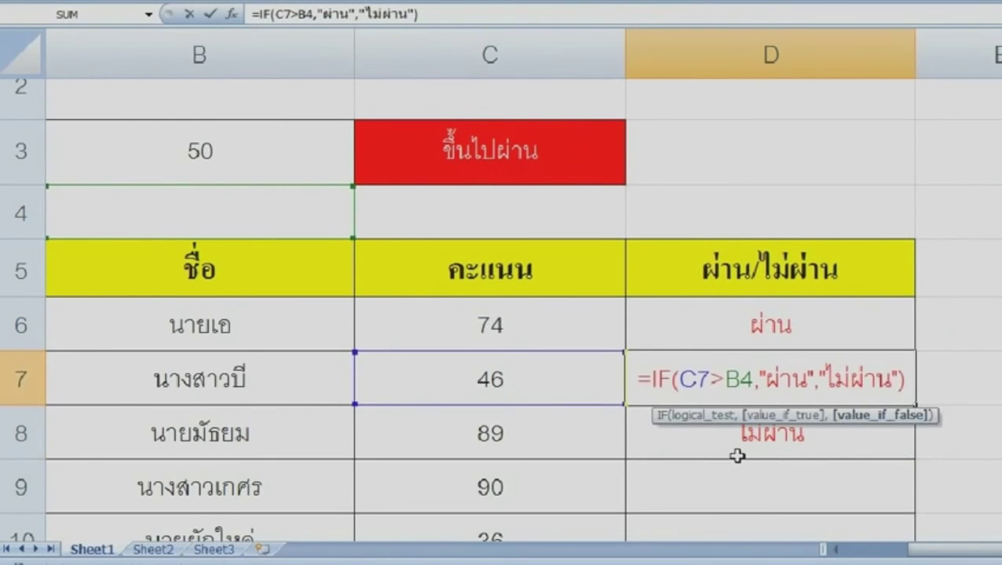
{"action": "key", "text": "Return"}
{"action": "key", "text": "ctrl+z"}
{"action": "key", "text": "ctrl+z"}
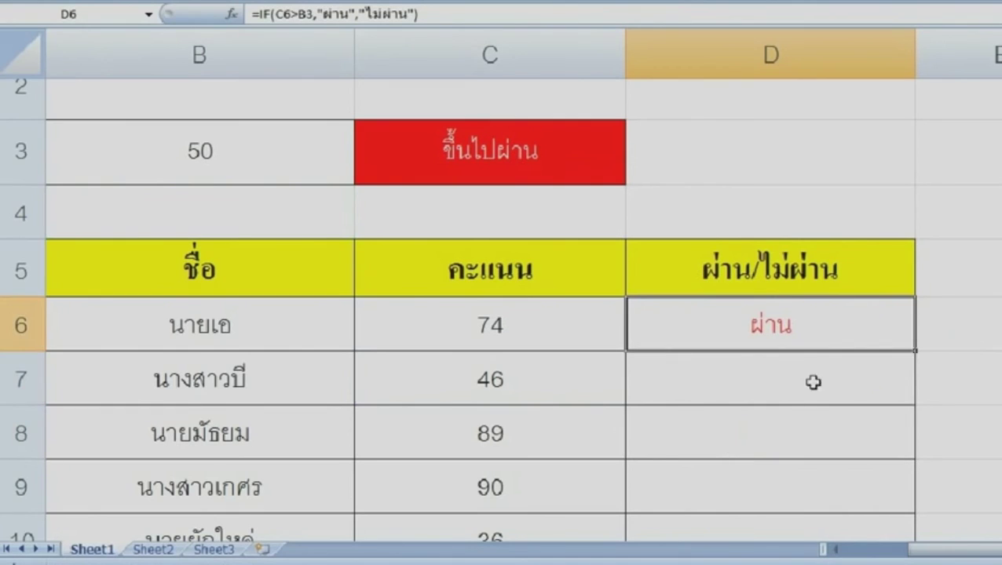
Step: Lock the threshold column so D6 reads =IF(C6>$B3,"ผ่าน","ไม่ผ่าน")
{"action": "double_click", "coordinate": [828, 328]}
{"action": "left_click", "coordinate": [725, 327]}
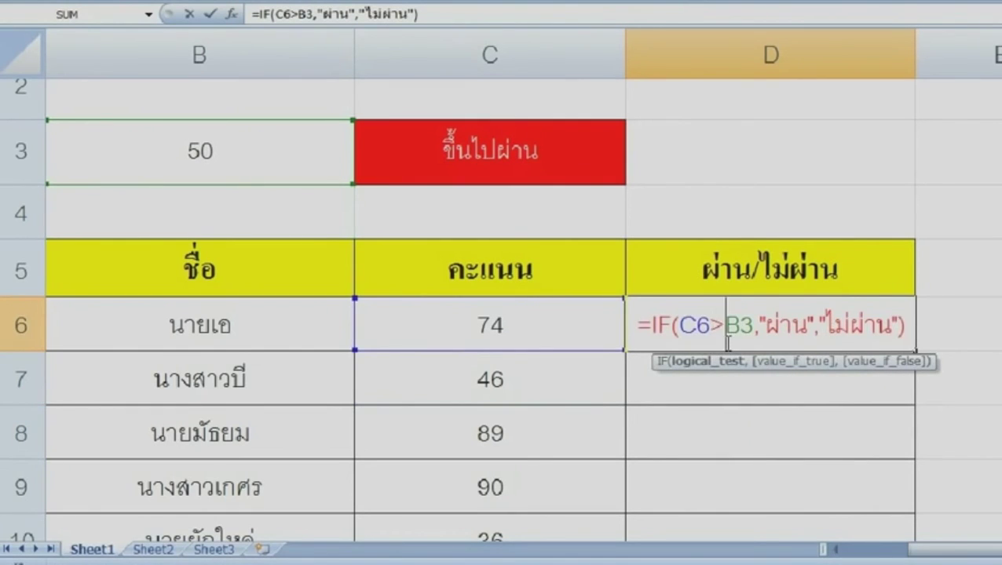
{"action": "type", "text": "$"}
{"action": "key", "text": "Return"}
Step: Copy D6 down to D8, inspect D7 and D8, then delete both results
{"action": "left_click", "coordinate": [895, 341]}
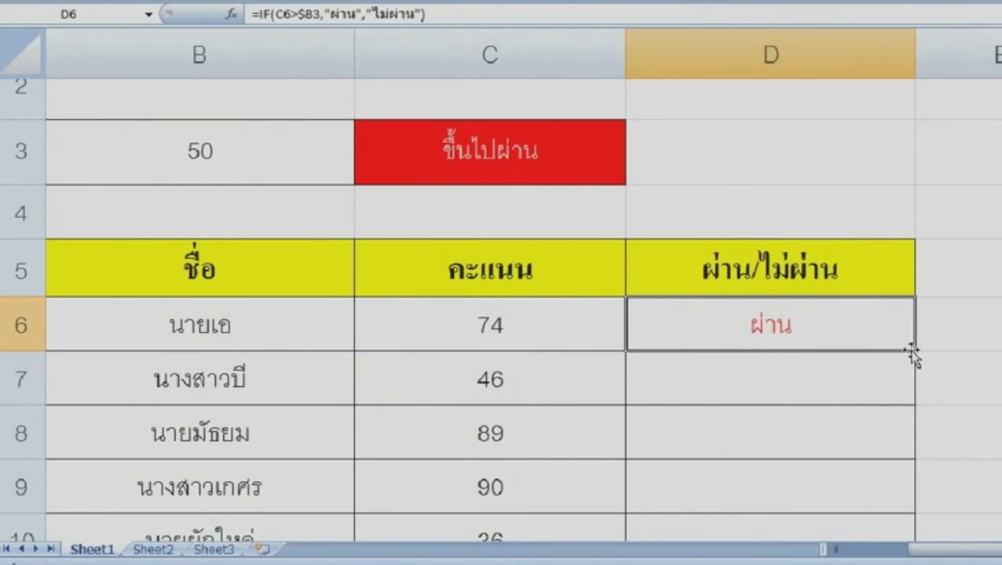
{"action": "left_click_drag", "start_coordinate": [915, 352], "coordinate": [888, 420]}
{"action": "left_click", "coordinate": [856, 384]}
{"action": "double_click", "coordinate": [856, 385]}
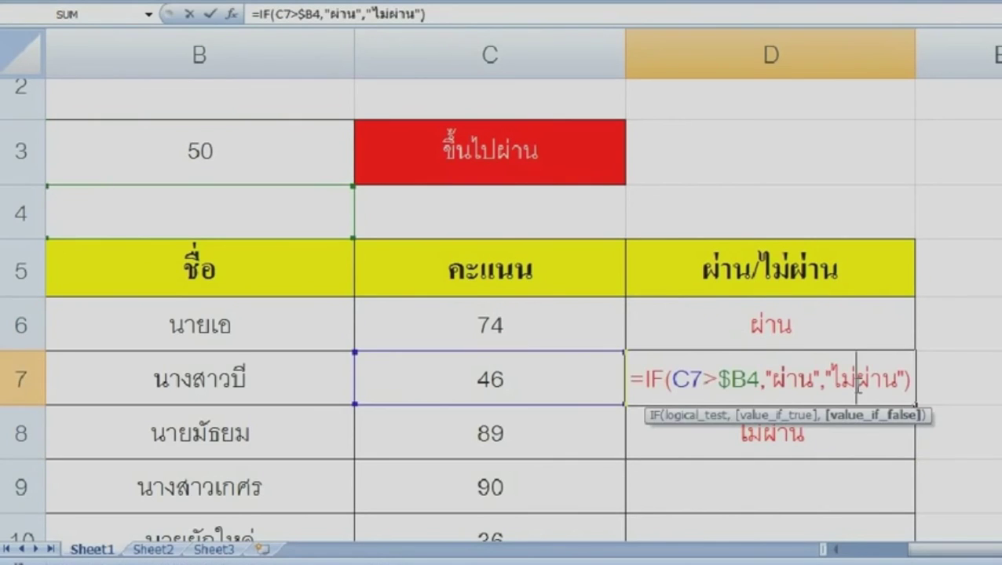
{"action": "left_click", "coordinate": [831, 413]}
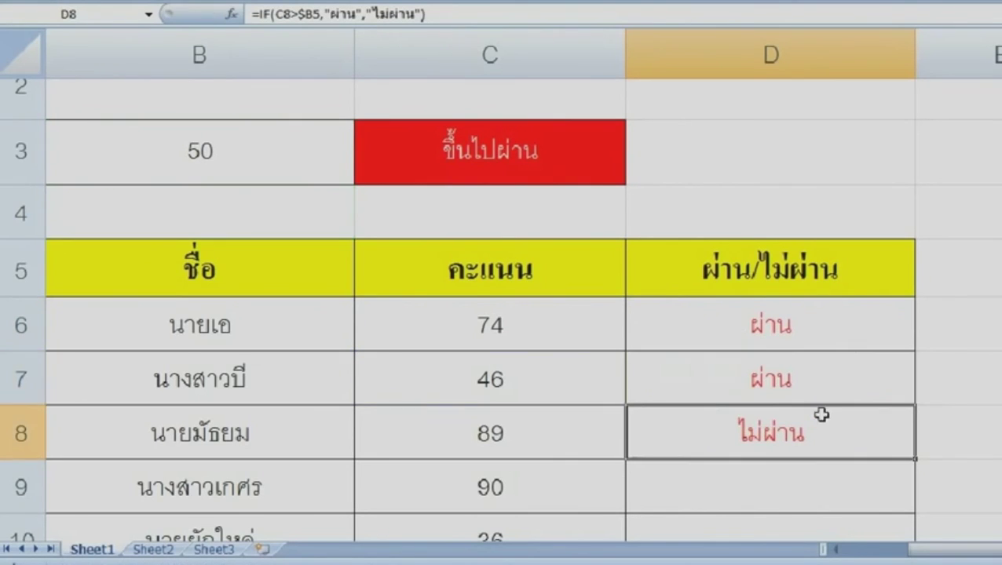
{"action": "left_click", "coordinate": [814, 400]}
{"action": "left_click", "coordinate": [827, 425]}
{"action": "left_click", "coordinate": [810, 382]}
{"action": "double_click", "coordinate": [811, 382]}
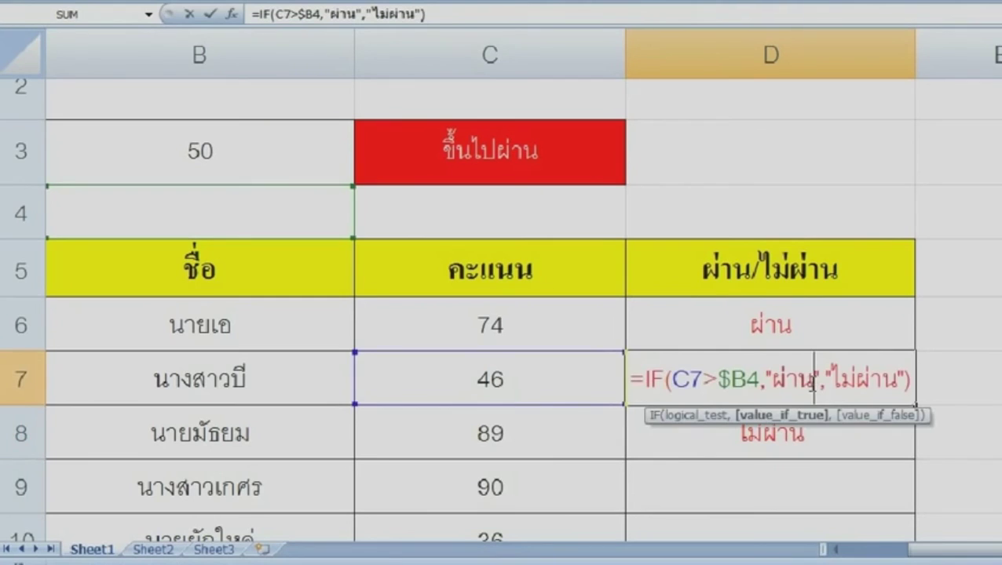
{"action": "left_click", "coordinate": [772, 437]}
{"action": "left_click_drag", "start_coordinate": [772, 436], "coordinate": [793, 370]}
{"action": "key", "text": "Delete"}
Step: Change D6's threshold reference from $B3 to $B$3 in the IF formula and commit it
{"action": "double_click", "coordinate": [805, 321]}
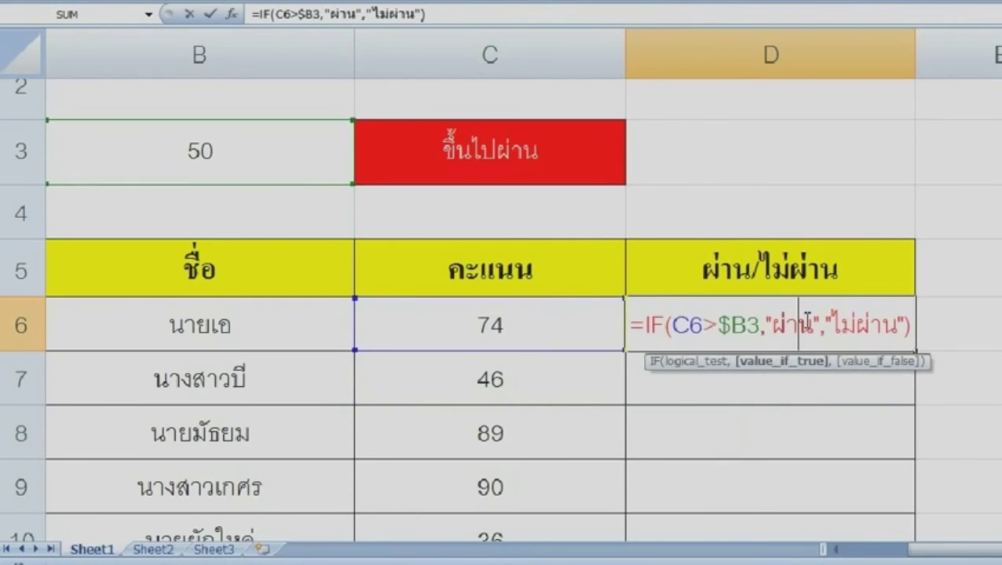
{"action": "left_click", "coordinate": [746, 324]}
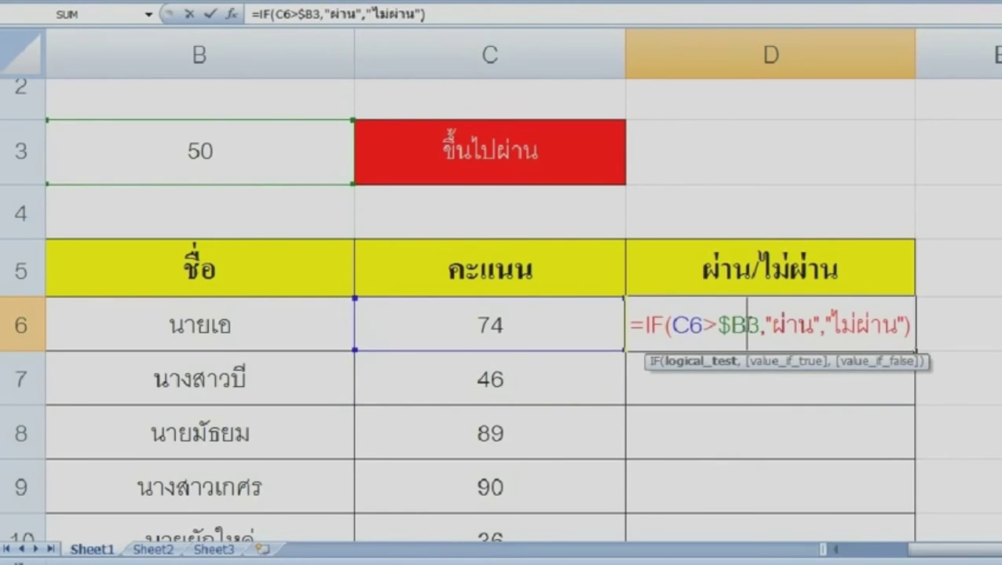
{"action": "scroll", "coordinate": [745, 324], "scroll_direction": "up", "scroll_amount": 1}
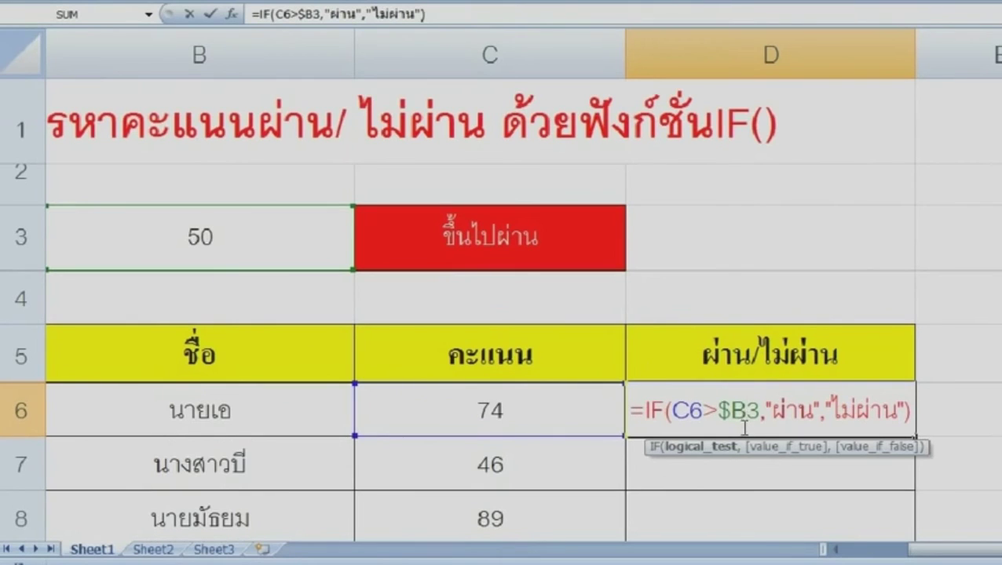
{"action": "left_click", "coordinate": [889, 417]}
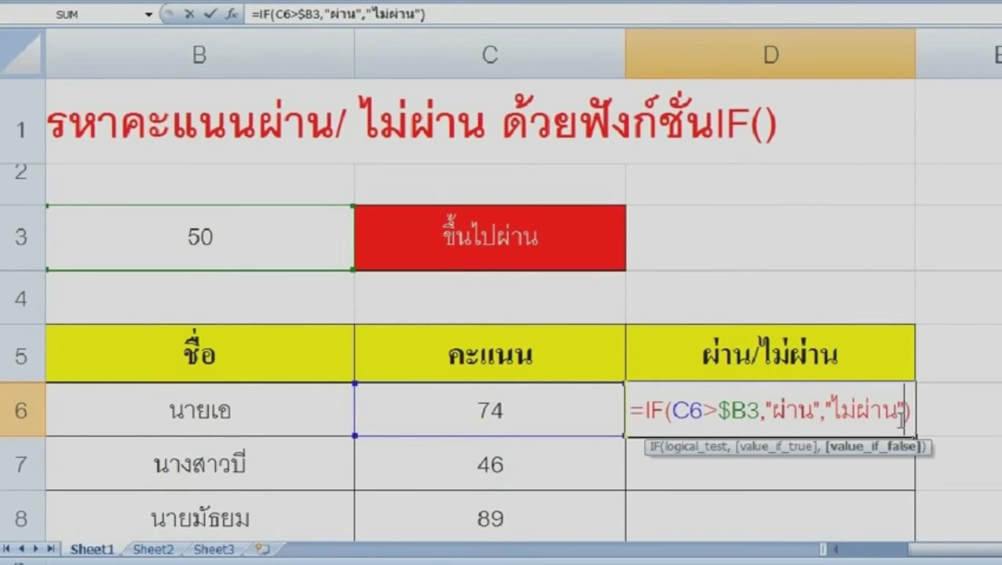
{"action": "left_click_drag", "start_coordinate": [841, 420], "coordinate": [608, 413]}
{"action": "left_click", "coordinate": [664, 412]}
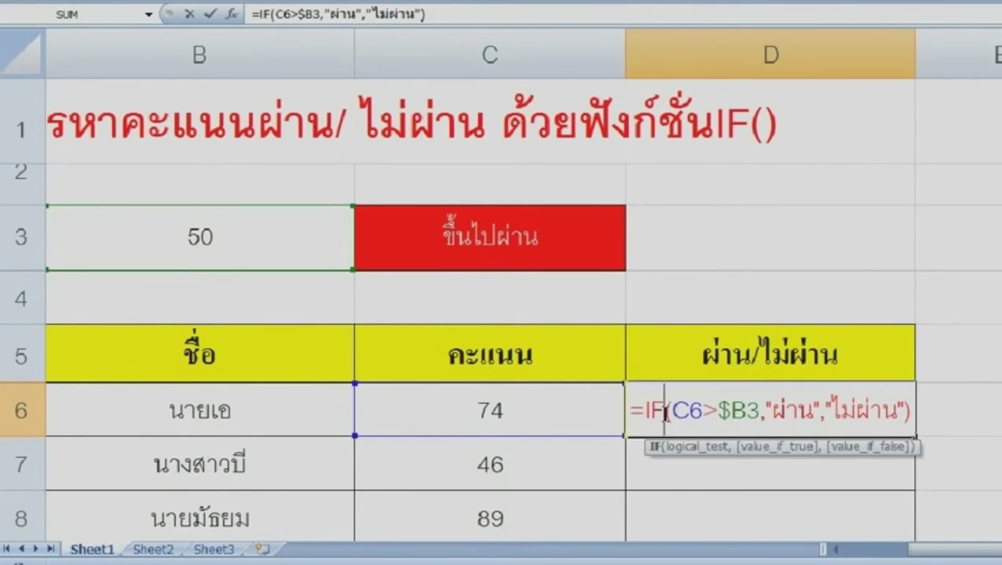
{"action": "left_click", "coordinate": [747, 414]}
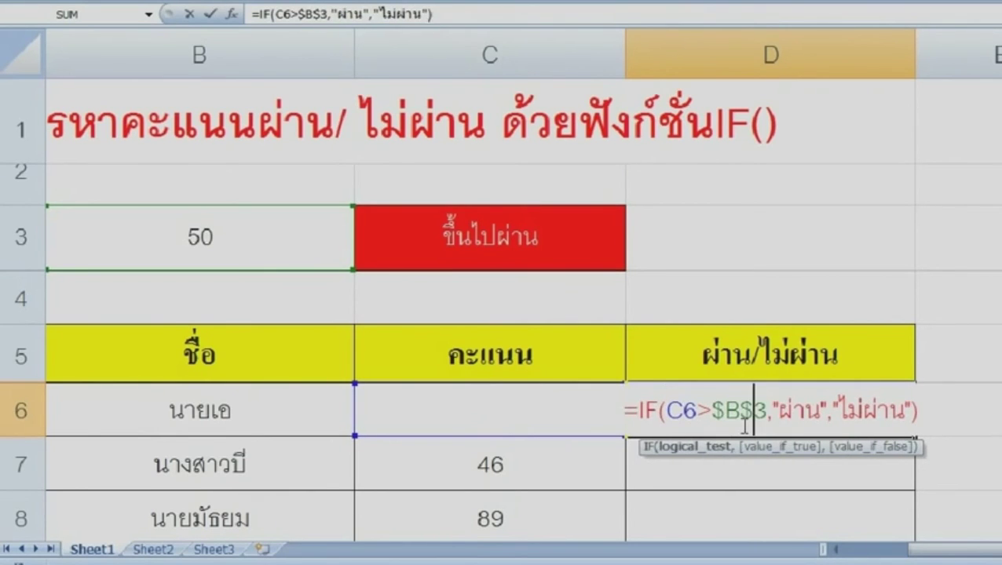
{"action": "key", "text": "Return"}
Step: Recheck D6 to confirm it reads =IF(C6>$B$3,"ผ่าน","ไม่ผ่าน") and still shows ผ่าน
{"action": "left_click", "coordinate": [742, 428]}
{"action": "scroll", "coordinate": [749, 275], "scroll_direction": "down", "scroll_amount": 1}
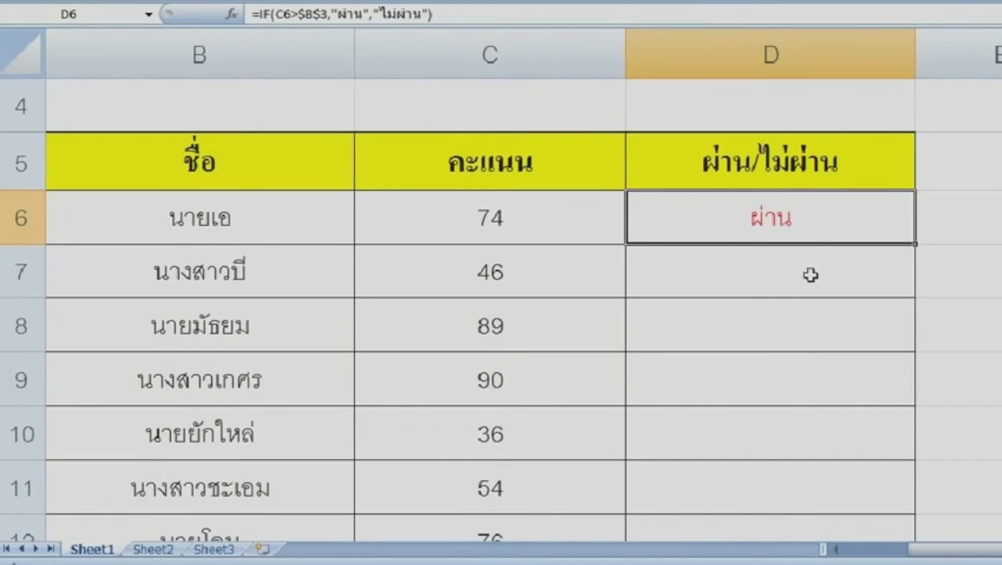
{"action": "double_click", "coordinate": [823, 221]}
{"action": "scroll", "coordinate": [831, 229], "scroll_direction": "up", "scroll_amount": 1}
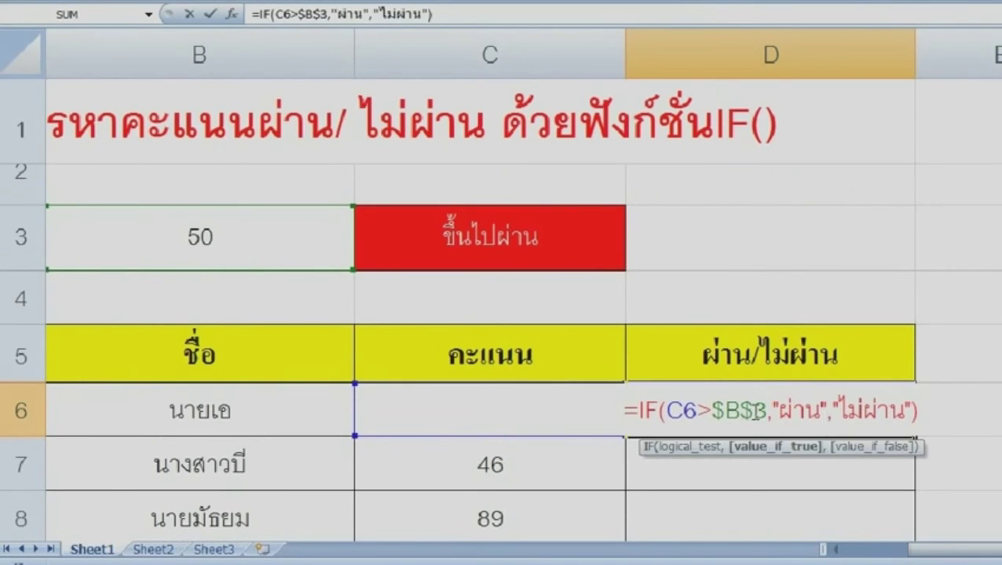
{"action": "left_click", "coordinate": [752, 410]}
{"action": "key", "text": "Return"}
{"action": "left_click", "coordinate": [819, 417]}
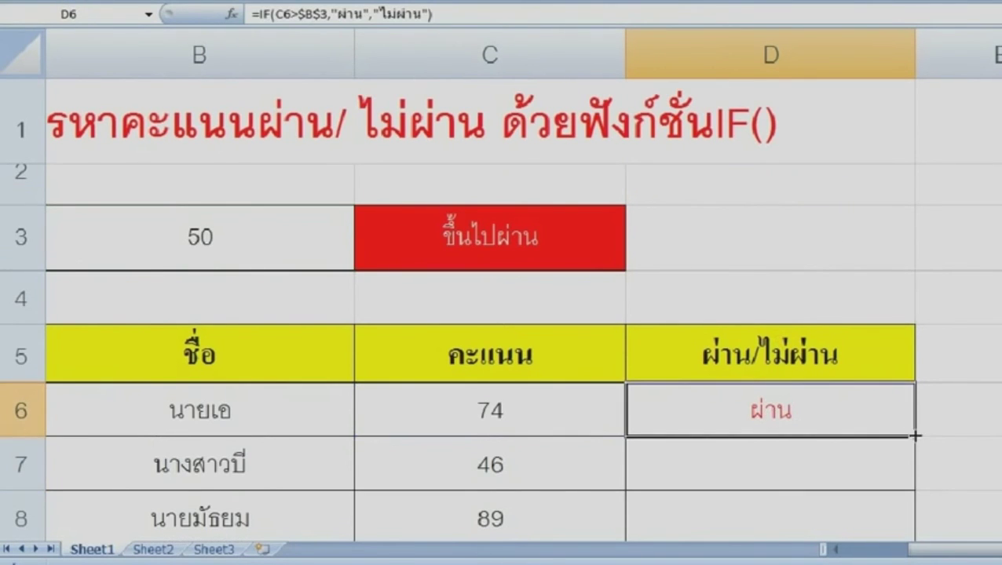
Step: Fill D6's pass/fail formula down to D8 and check that D8 keeps $B$3
{"action": "left_click_drag", "start_coordinate": [915, 435], "coordinate": [900, 533]}
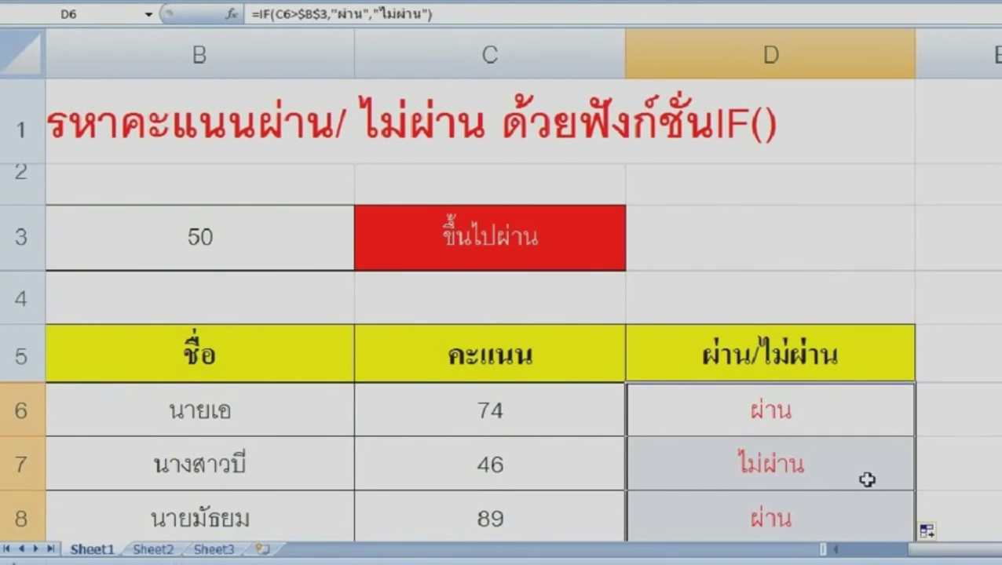
{"action": "scroll", "coordinate": [859, 473], "scroll_direction": "down", "scroll_amount": 1}
{"action": "double_click", "coordinate": [826, 310]}
{"action": "scroll", "coordinate": [691, 329], "scroll_direction": "up", "scroll_amount": 1}
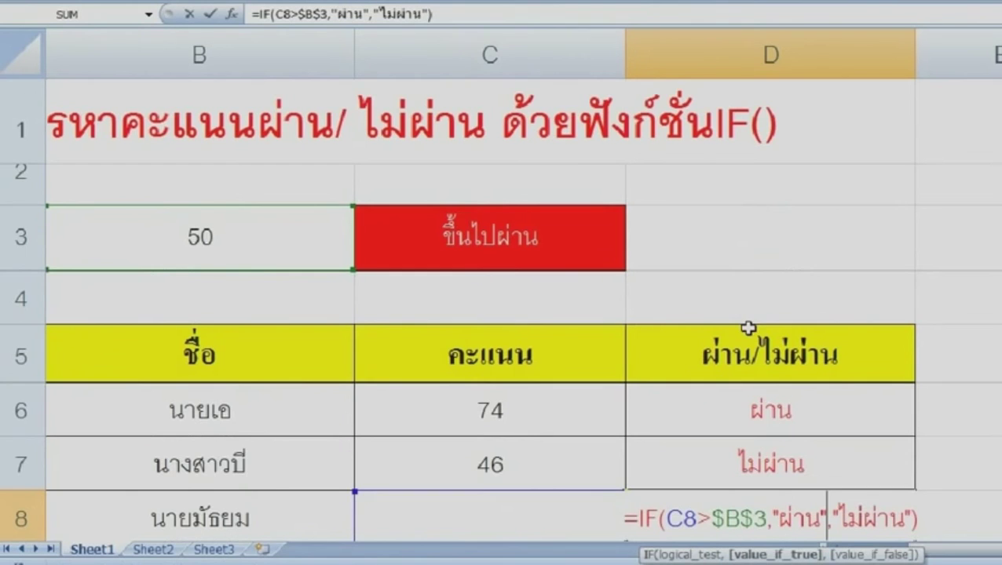
{"action": "scroll", "coordinate": [653, 385], "scroll_direction": "down", "scroll_amount": 1}
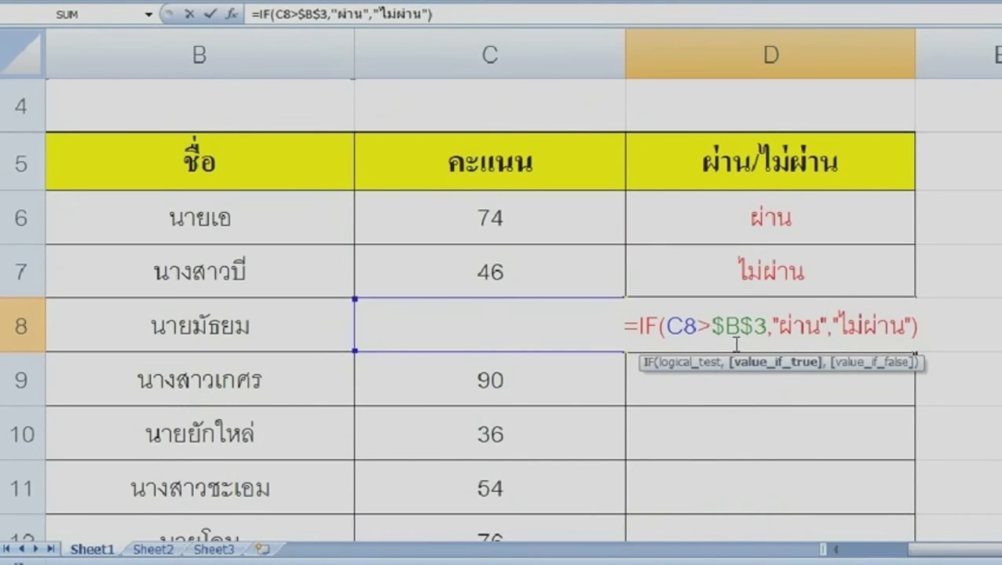
{"action": "key", "text": "Return"}
Step: Extend the formula from D8 down to D17, then check the D13 and D14 copies
{"action": "left_click", "coordinate": [807, 288]}
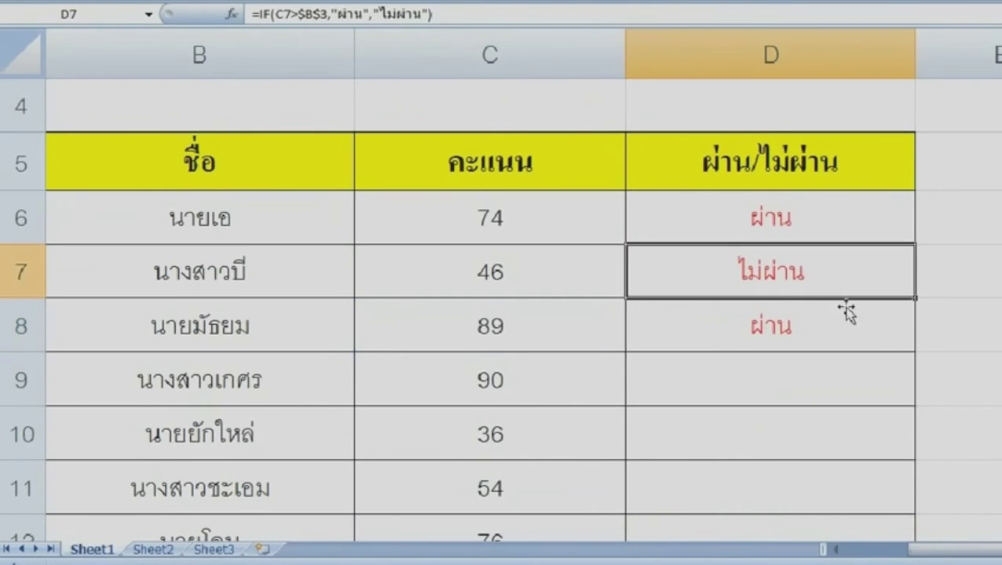
{"action": "left_click", "coordinate": [891, 335]}
{"action": "left_click_drag", "start_coordinate": [913, 348], "coordinate": [885, 433]}
{"action": "scroll", "coordinate": [857, 419], "scroll_direction": "up", "scroll_amount": 1}
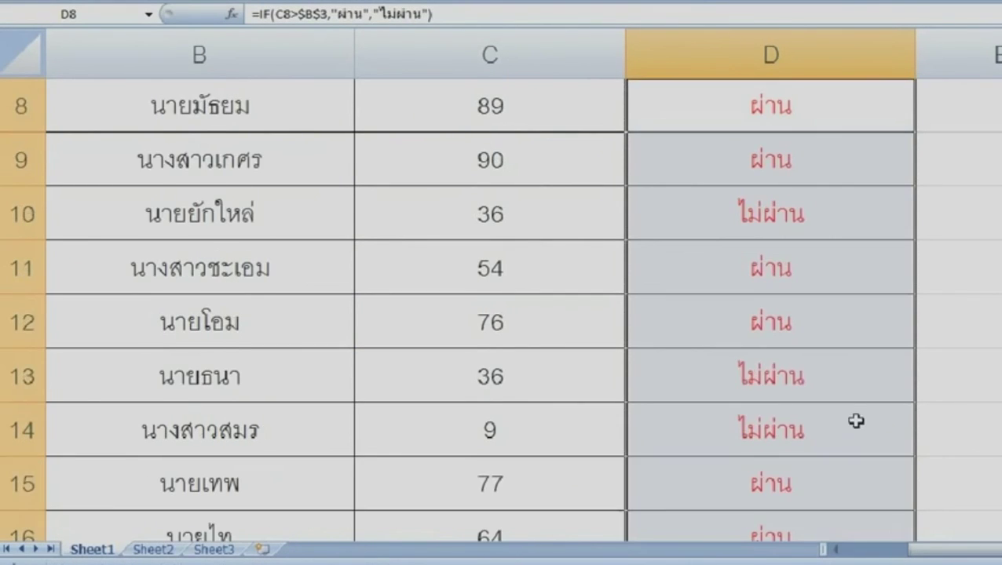
{"action": "left_click", "coordinate": [848, 417]}
{"action": "double_click", "coordinate": [828, 393]}
{"action": "left_click", "coordinate": [748, 421]}
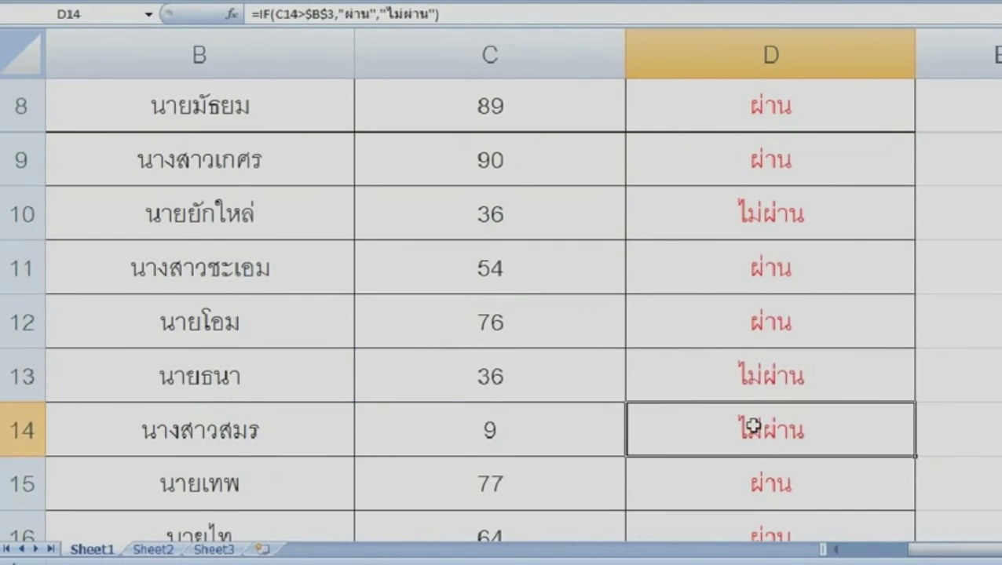
{"action": "double_click", "coordinate": [747, 420]}
{"action": "key", "text": "Return"}
Step: Inspect the D17 formula to confirm it still compares against $B$3
{"action": "scroll", "coordinate": [746, 440], "scroll_direction": "down", "scroll_amount": 2}
{"action": "double_click", "coordinate": [757, 286]}
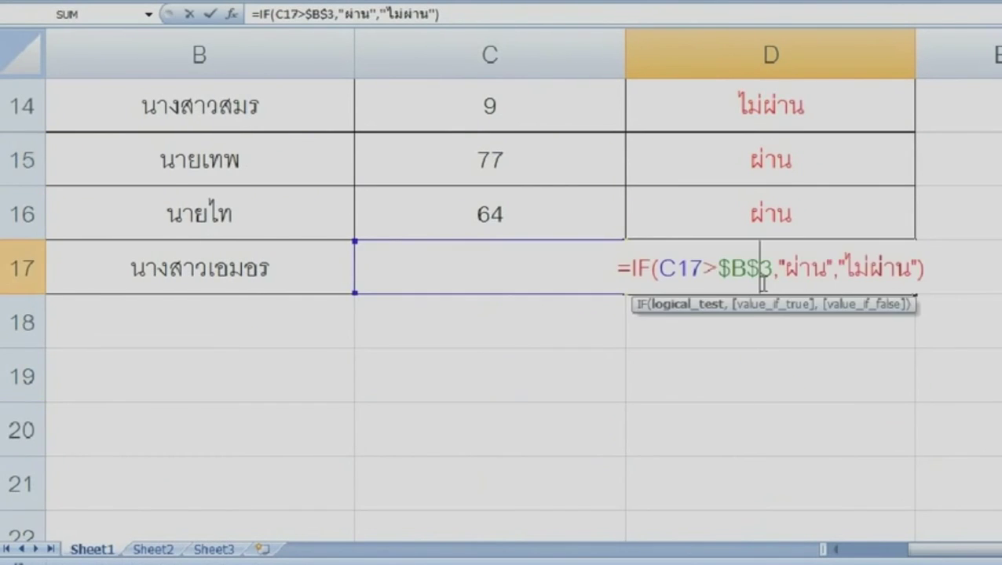
{"action": "scroll", "coordinate": [738, 292], "scroll_direction": "up", "scroll_amount": 4}
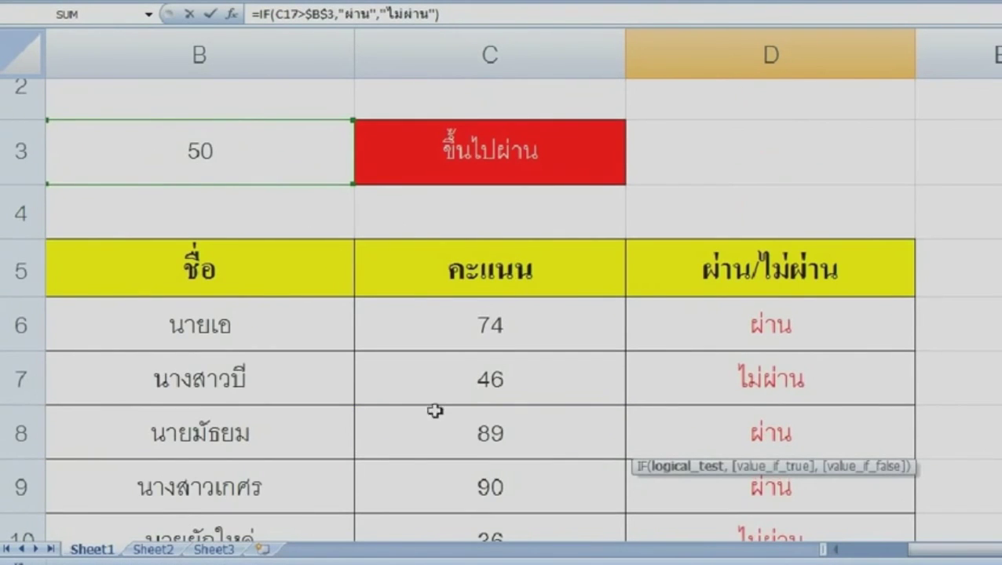
{"action": "scroll", "coordinate": [467, 434], "scroll_direction": "down", "scroll_amount": 2}
{"action": "scroll", "coordinate": [555, 425], "scroll_direction": "up", "scroll_amount": 1}
{"action": "scroll", "coordinate": [555, 425], "scroll_direction": "up", "scroll_amount": 2}
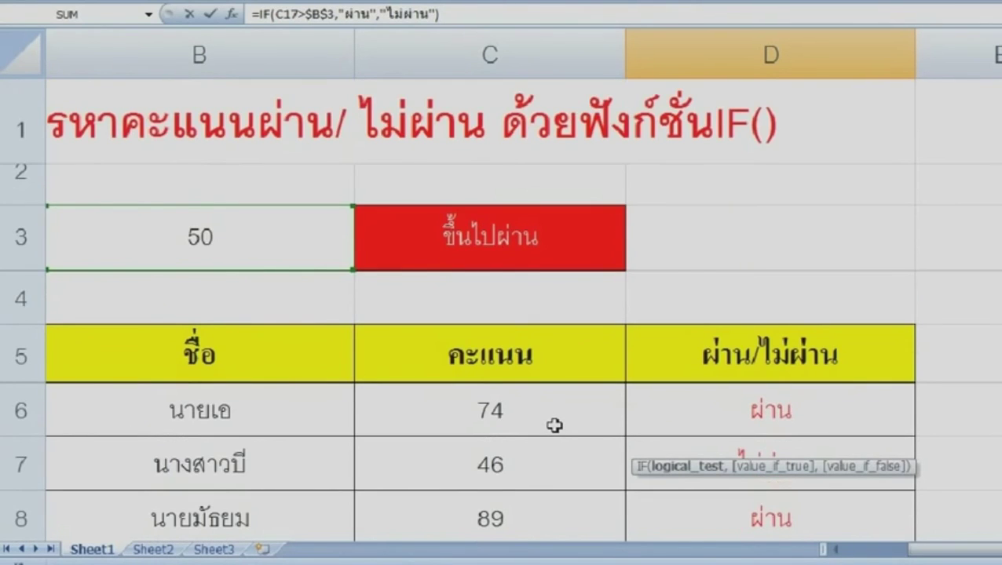
{"action": "key", "text": "Return"}
Step: Review the filled column D results from D16 up to D6 and recheck D13
{"action": "left_click", "coordinate": [756, 393]}
{"action": "left_click_drag", "start_coordinate": [736, 420], "coordinate": [772, 271]}
{"action": "scroll", "coordinate": [772, 235], "scroll_direction": "up", "scroll_amount": 1}
{"action": "left_click", "coordinate": [772, 217]}
{"action": "scroll", "coordinate": [772, 273], "scroll_direction": "up", "scroll_amount": 2}
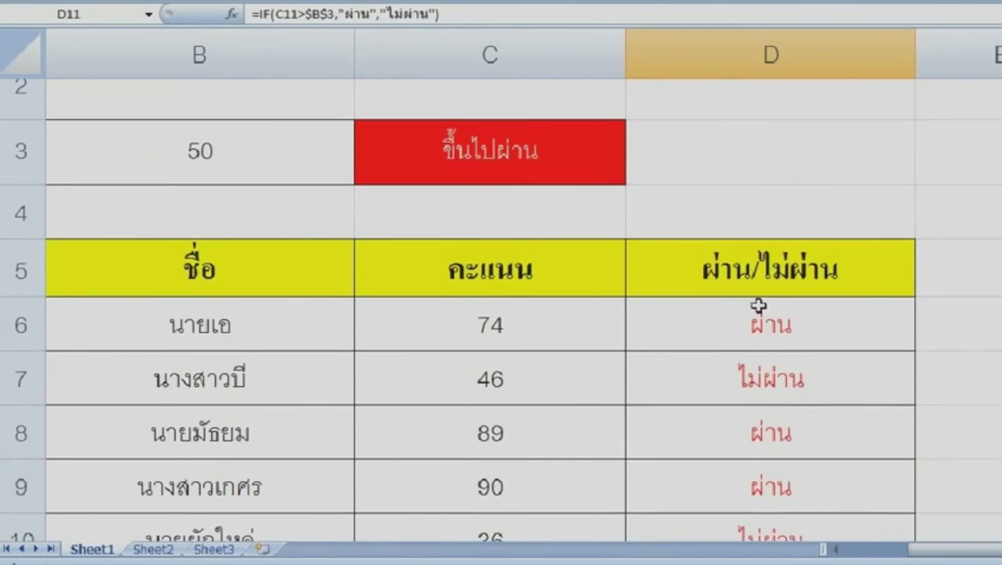
{"action": "left_click", "coordinate": [752, 335]}
{"action": "scroll", "coordinate": [744, 351], "scroll_direction": "down", "scroll_amount": 2}
{"action": "double_click", "coordinate": [747, 361]}
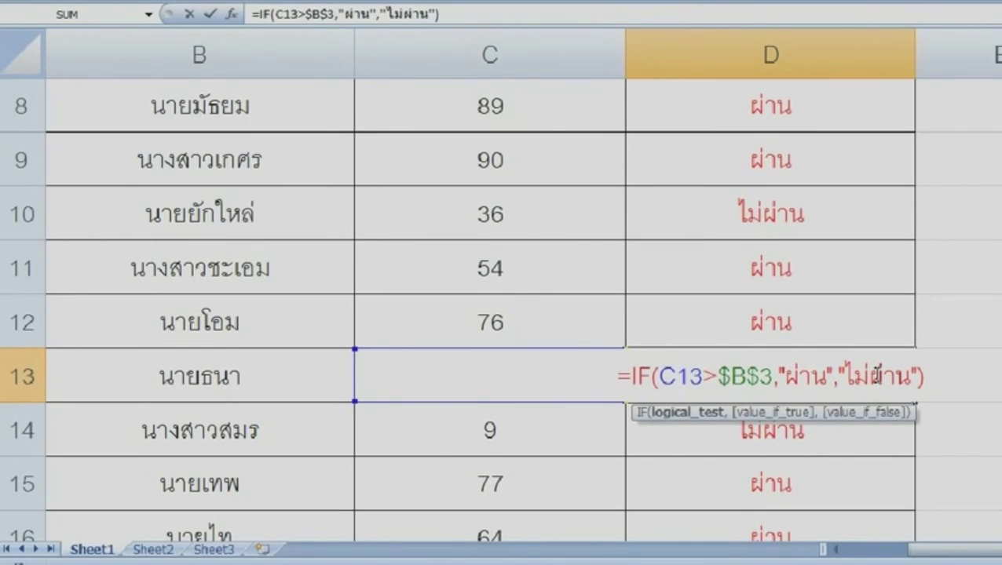
{"action": "key", "text": "Return"}
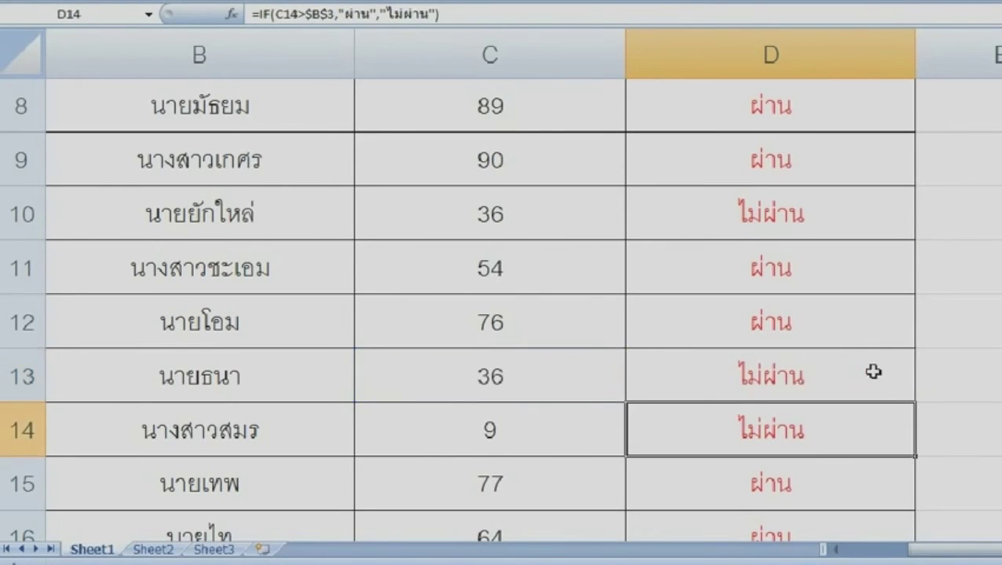
{"action": "scroll", "coordinate": [835, 360], "scroll_direction": "up", "scroll_amount": 2}
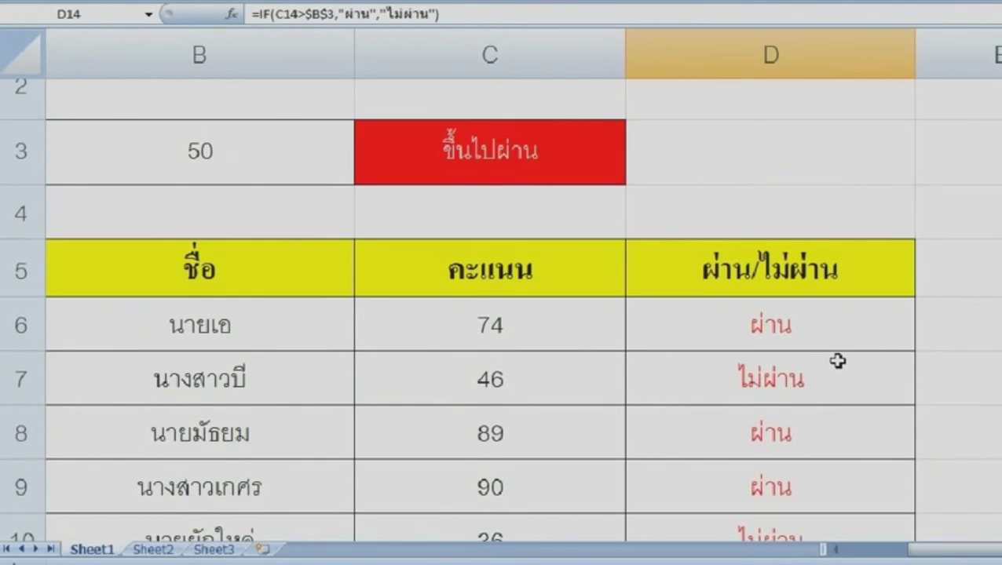
{"action": "scroll", "coordinate": [838, 360], "scroll_direction": "up", "scroll_amount": 1}
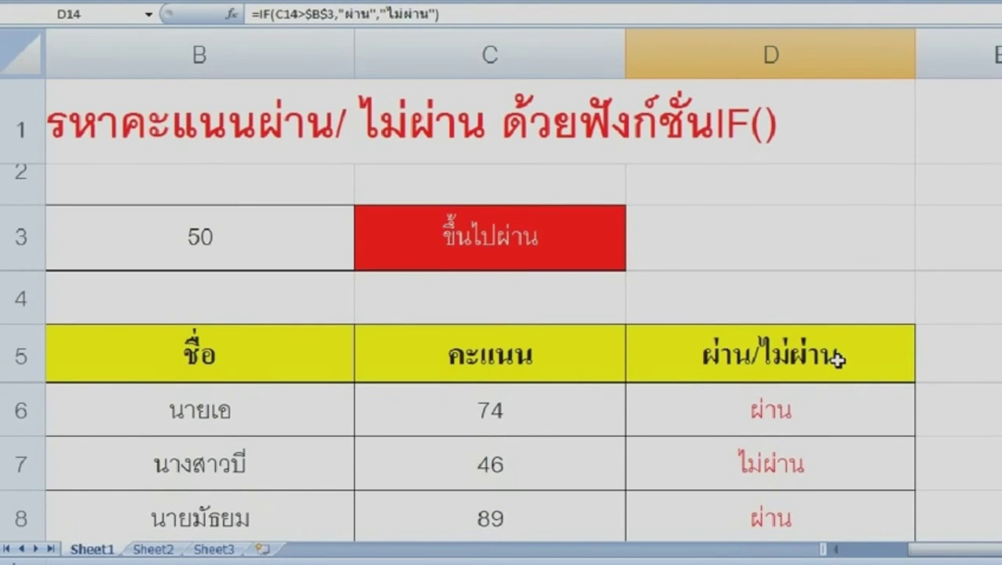
{"action": "left_click_drag", "start_coordinate": [951, 554], "coordinate": [907, 556]}
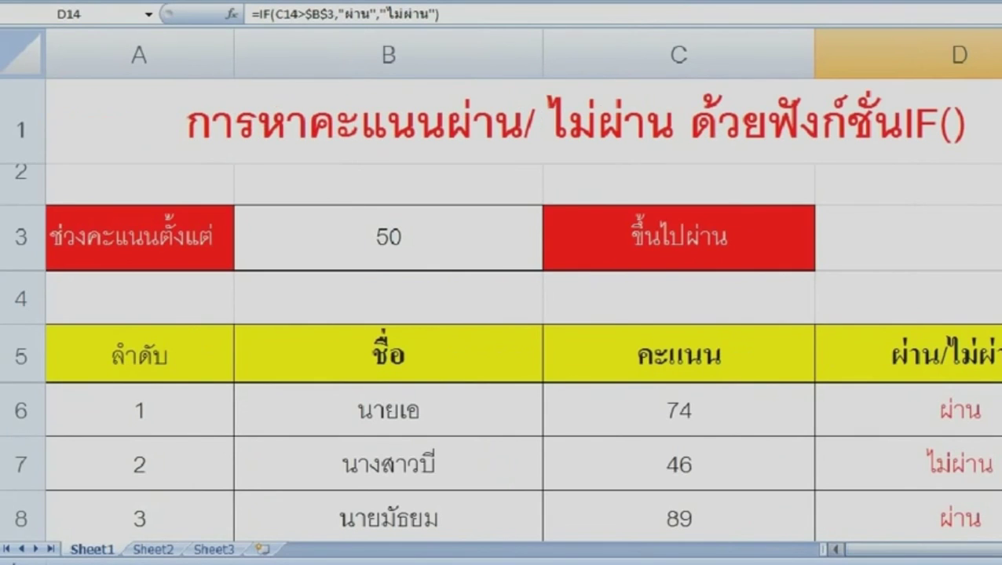
{"action": "scroll", "coordinate": [907, 556], "scroll_direction": "down", "scroll_amount": 1}
{"action": "double_click", "coordinate": [884, 388]}
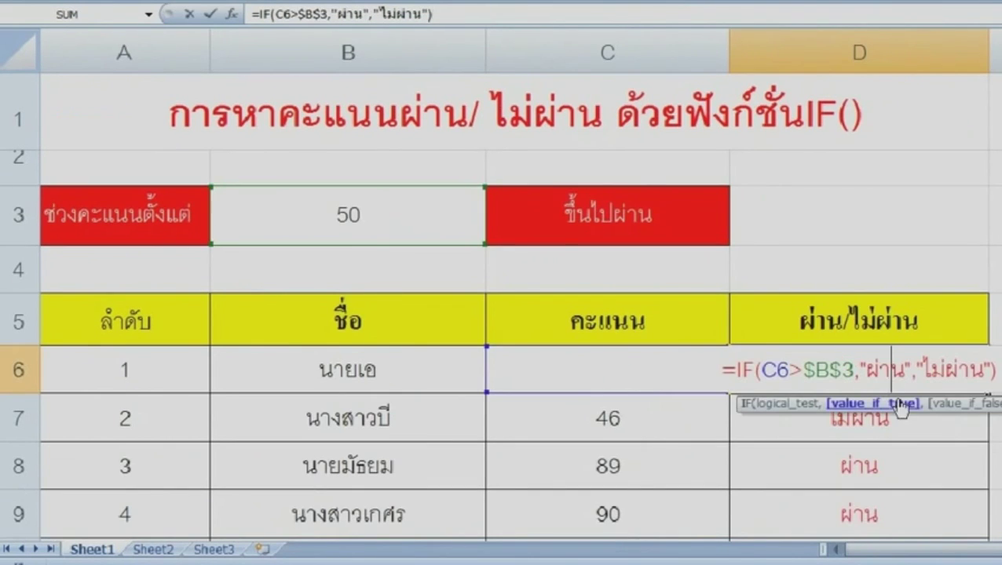
{"action": "left_click_drag", "start_coordinate": [723, 369], "coordinate": [845, 375]}
{"action": "left_click", "coordinate": [891, 376]}
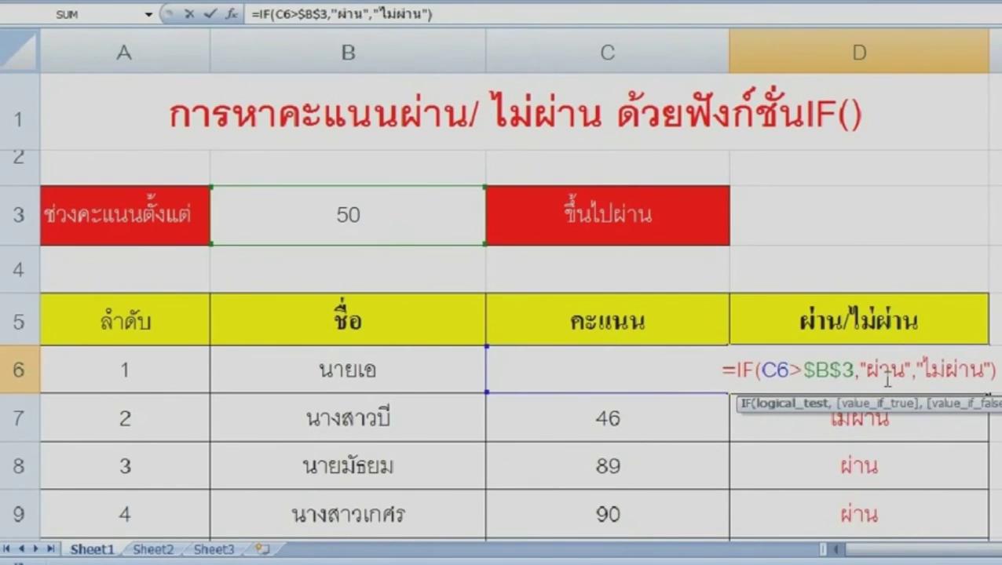
{"action": "left_click_drag", "start_coordinate": [984, 369], "coordinate": [731, 370]}
{"action": "left_click", "coordinate": [731, 369]}
{"action": "key", "text": "Return"}
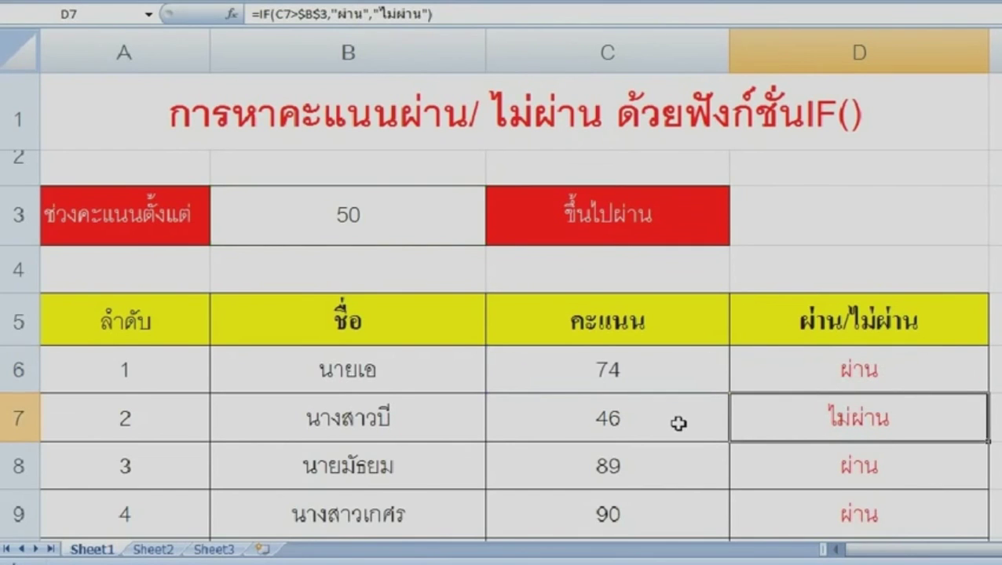
{"action": "scroll", "coordinate": [832, 550], "scroll_direction": "right", "scroll_amount": 2}
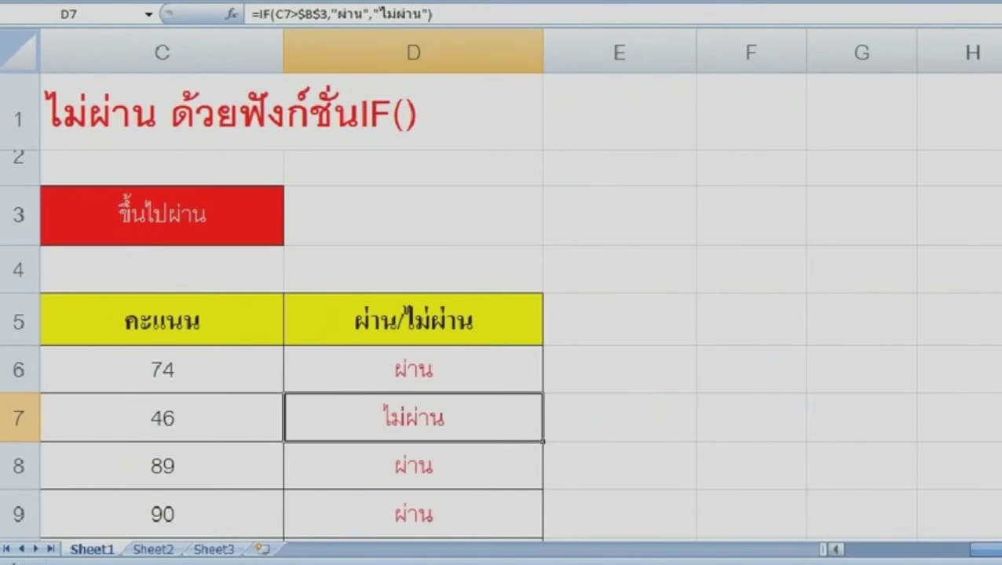
{"action": "scroll", "coordinate": [832, 549], "scroll_direction": "left", "scroll_amount": 2}
{"action": "scroll", "coordinate": [519, 314], "scroll_direction": "right", "scroll_amount": 1}
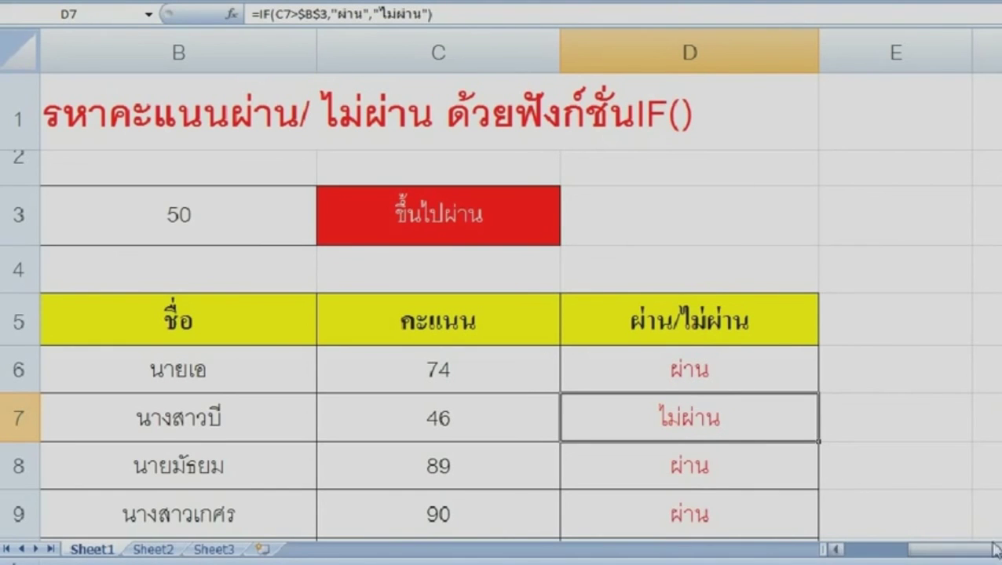
{"action": "left_click", "coordinate": [835, 550]}
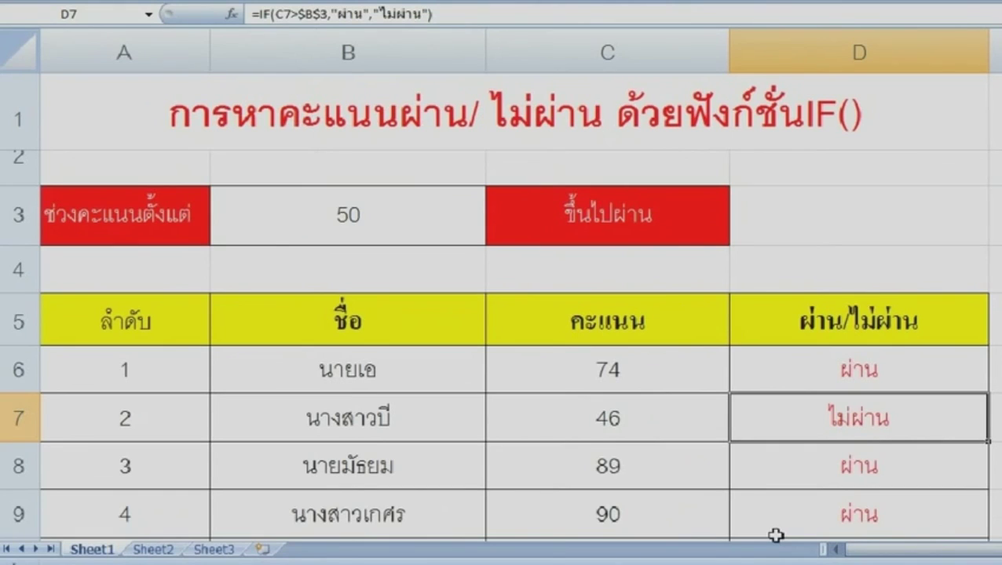